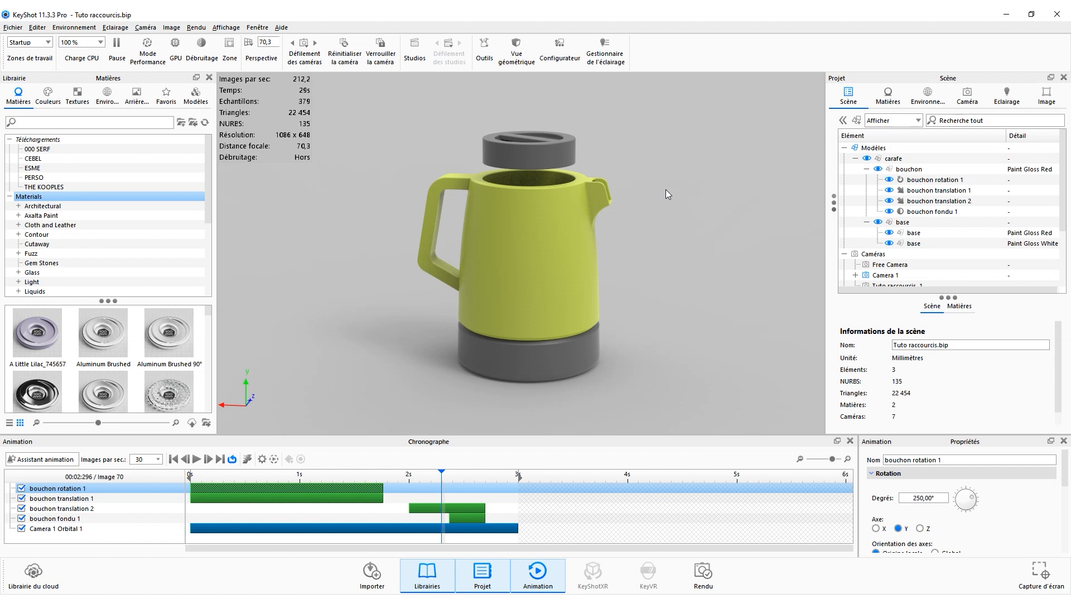
# Hide the library panel and show it again several times.
pyautogui.press('m')
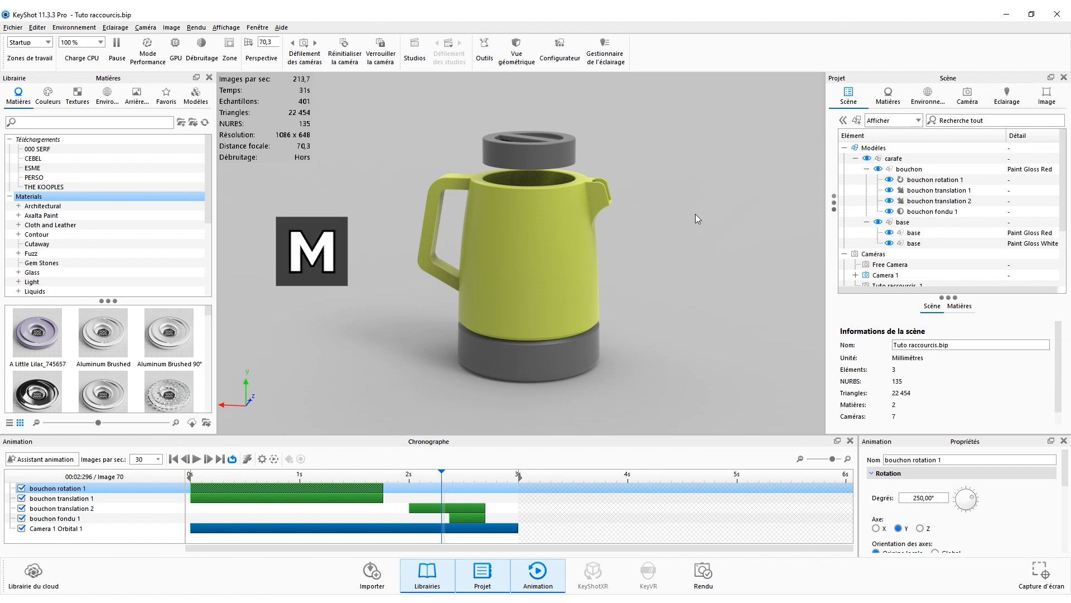
pyautogui.press('m')
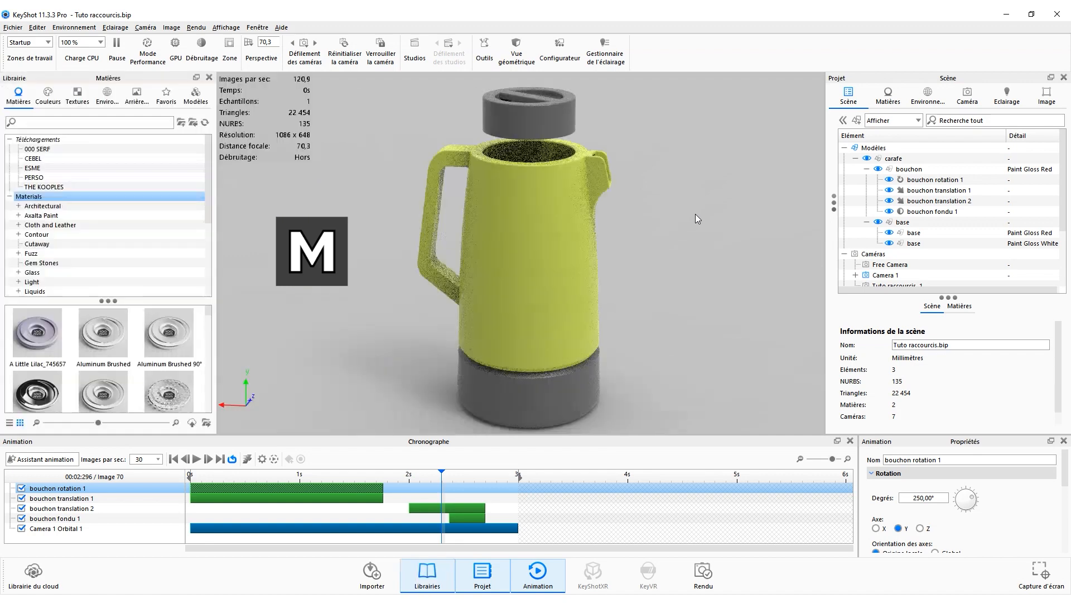
pyautogui.press('m')
pyautogui.press('m')
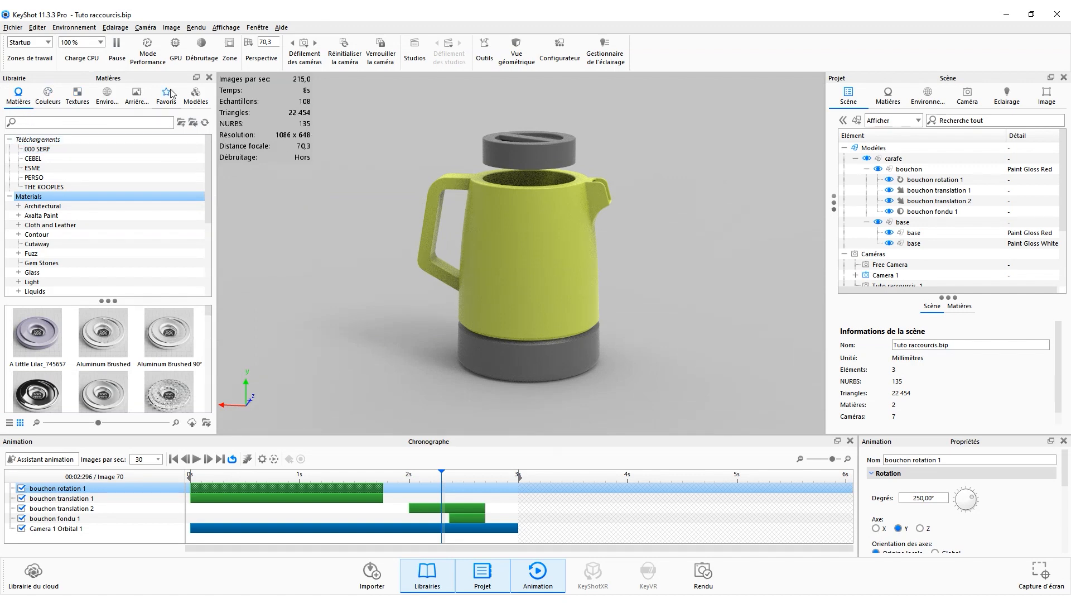
pyautogui.press('m')
pyautogui.press('m')
# Browse the environments, backgrounds and textures categories of the library.
pyautogui.click(115, 96)
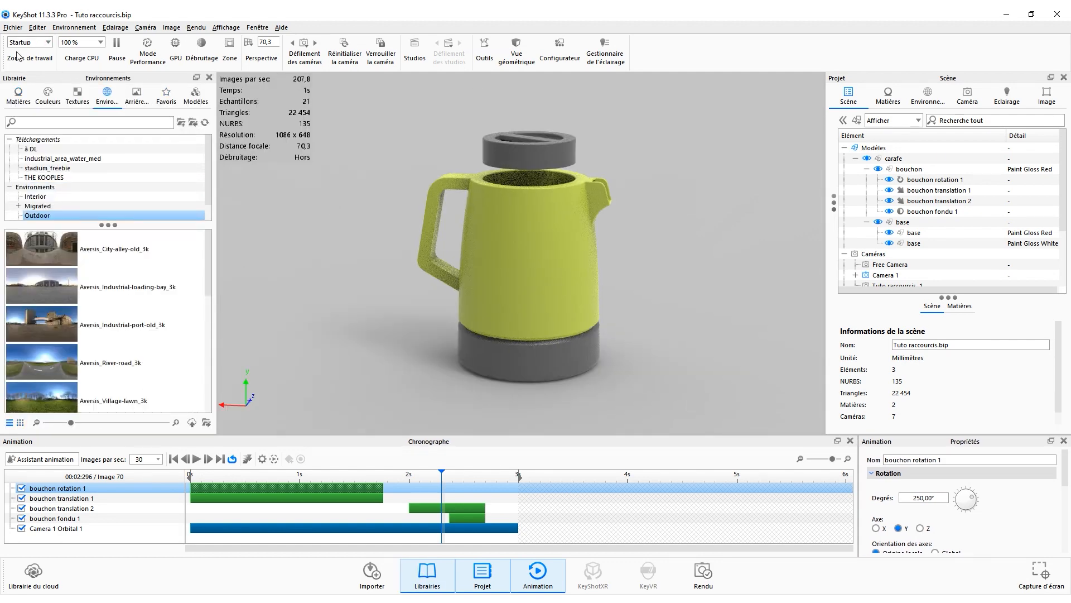
pyautogui.click(137, 96)
pyautogui.click(77, 96)
pyautogui.click(107, 96)
# Toggle the library panel off and back on, leaving it displayed.
pyautogui.press('m')
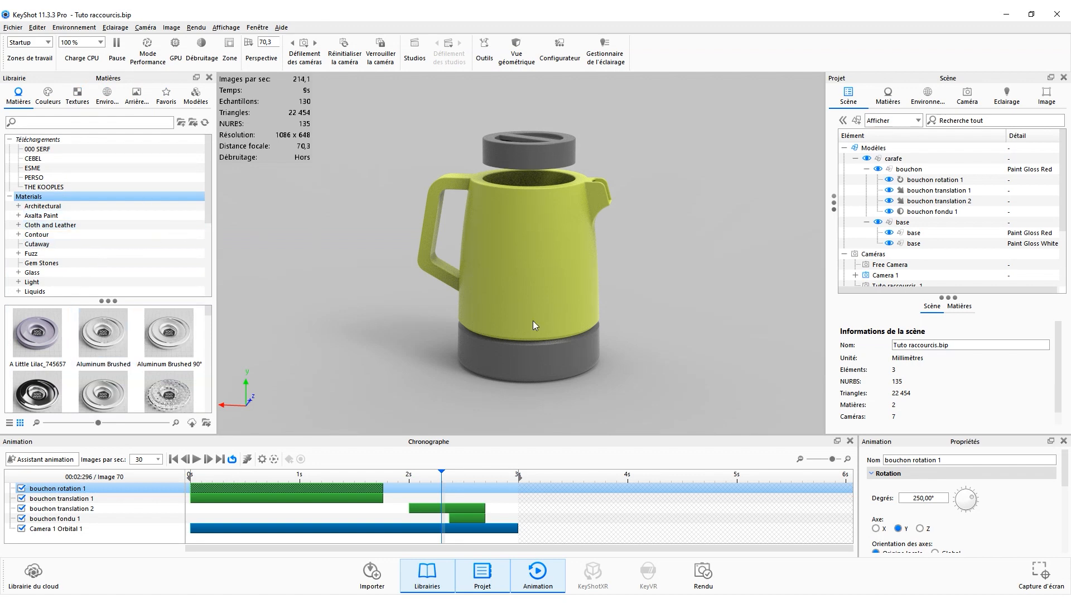
pyautogui.click(431, 585)
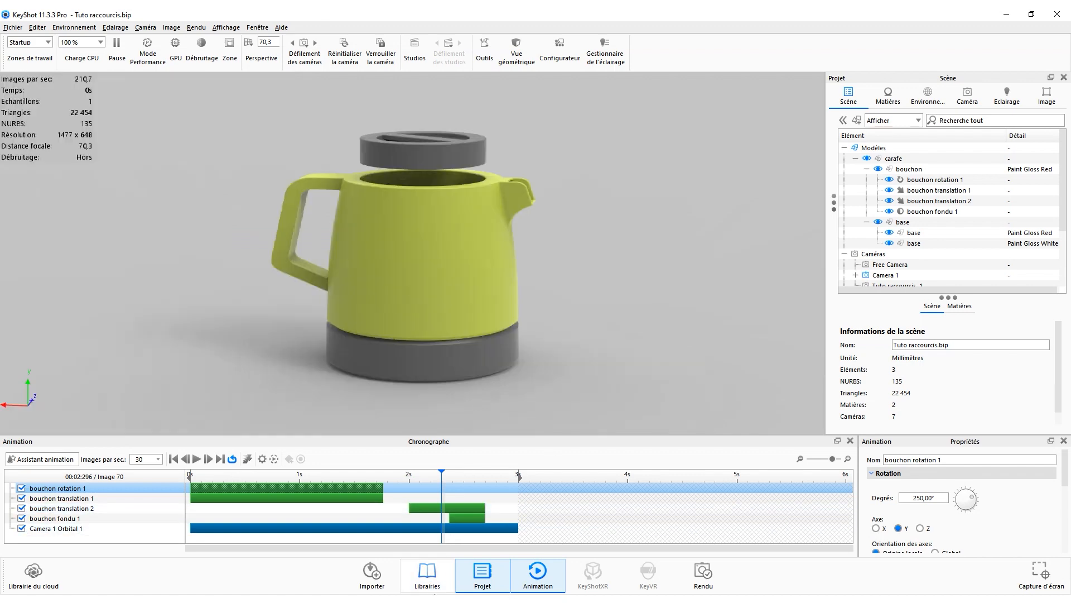
pyautogui.click(427, 583)
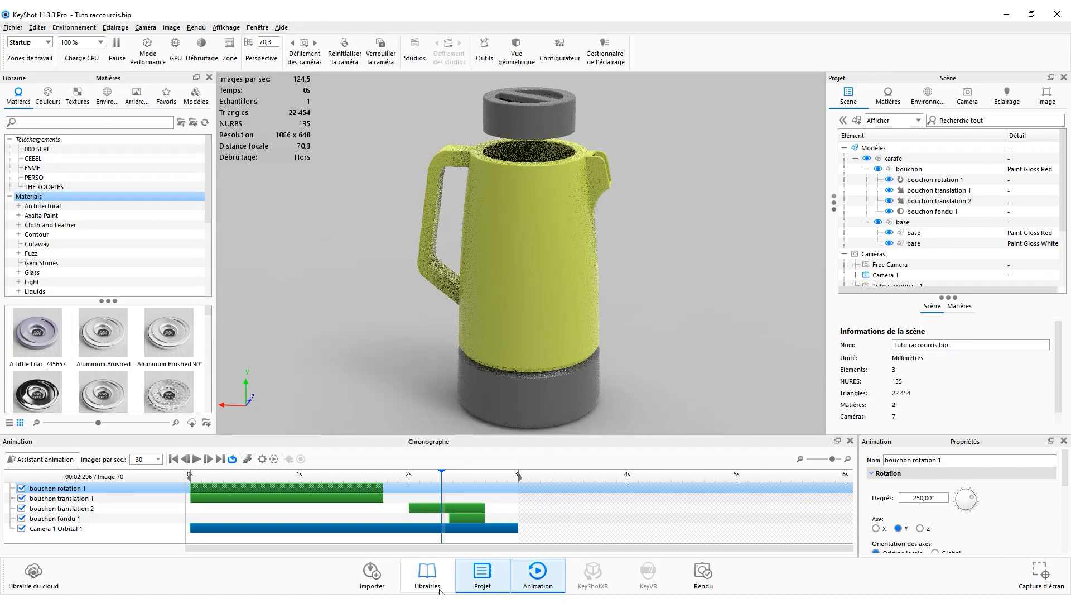
pyautogui.click(434, 579)
pyautogui.click(434, 578)
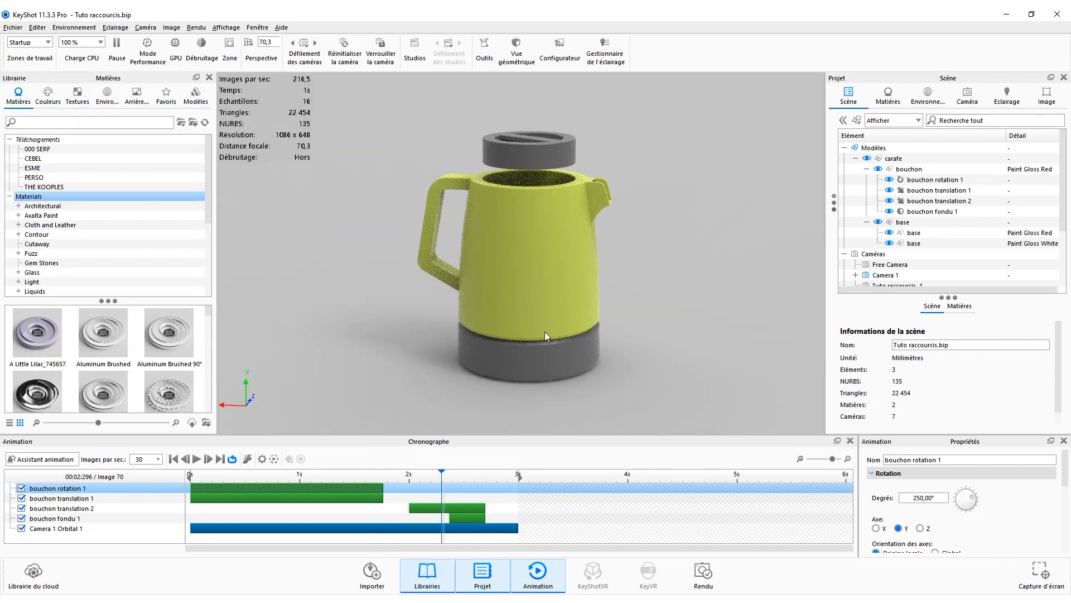
# Hide the Project panel and bring it back several times.
pyautogui.press('space')
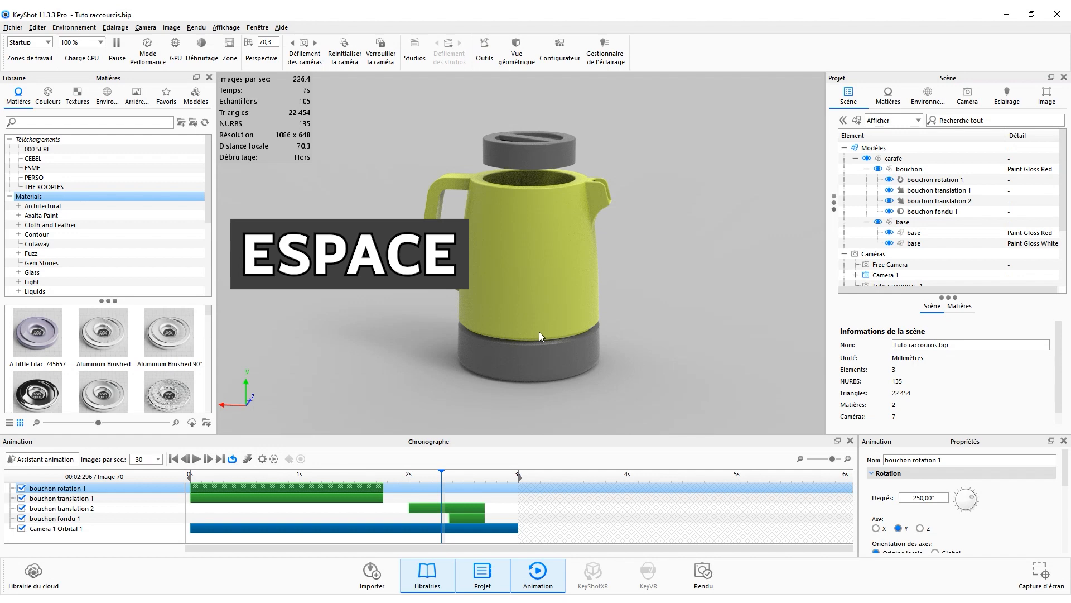
pyautogui.press('space')
pyautogui.press('space')
pyautogui.press('space')
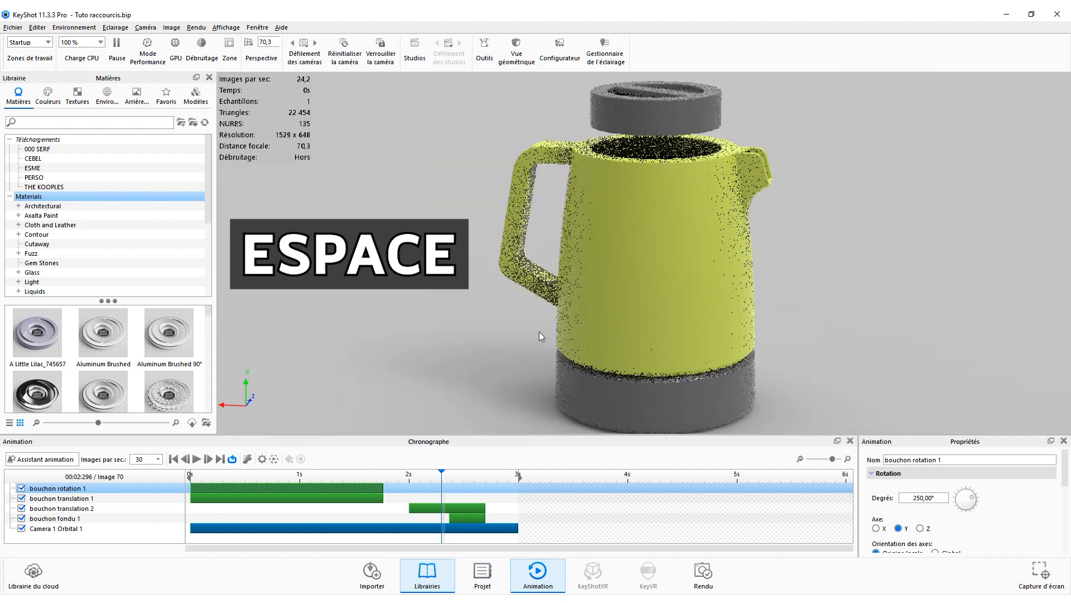
pyautogui.press('space')
pyautogui.press('space')
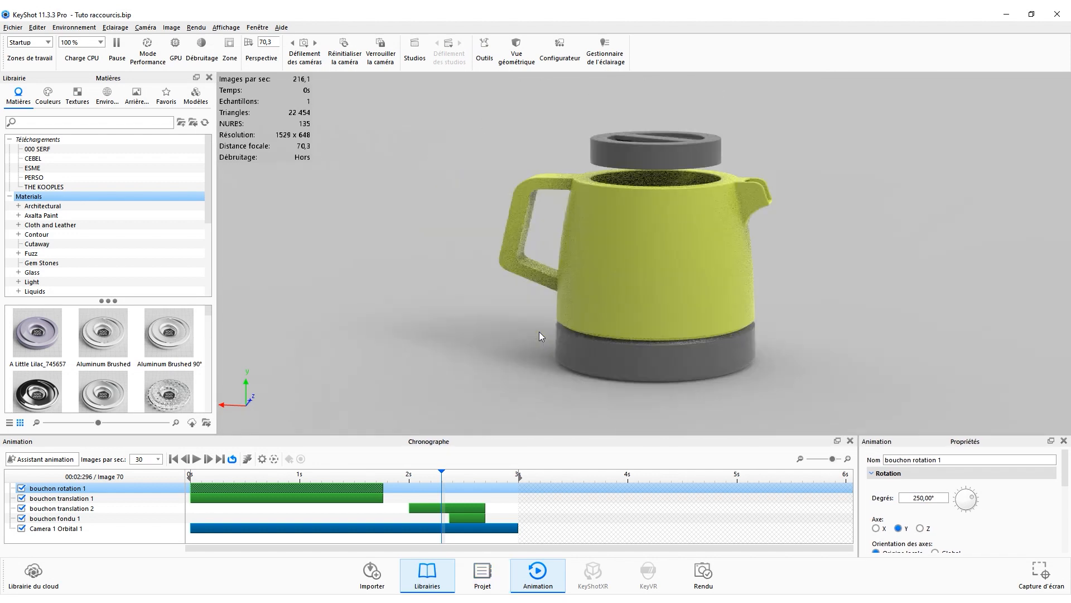
pyautogui.press('space')
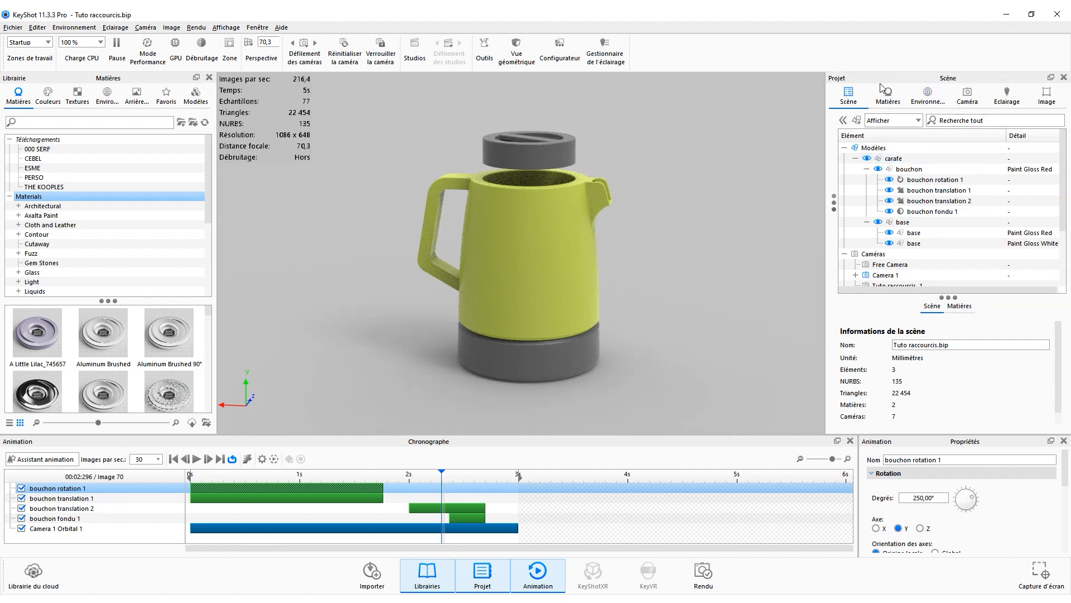
# Hide both the Project and library panels to enlarge the real-time view, and restore them.
pyautogui.click(482, 578)
pyautogui.click(428, 583)
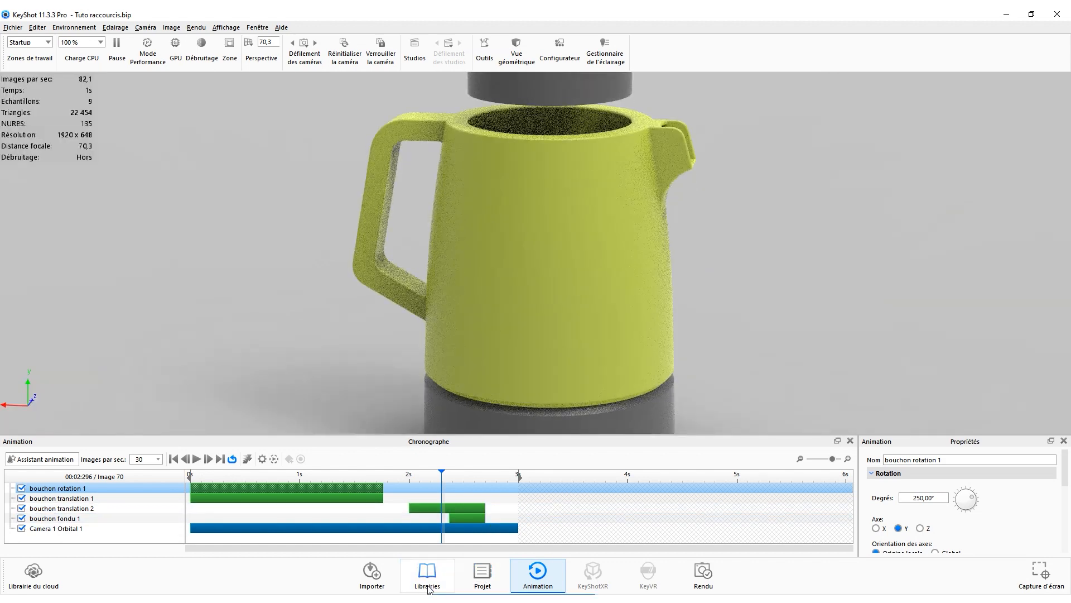
pyautogui.press('space')
pyautogui.press('m')
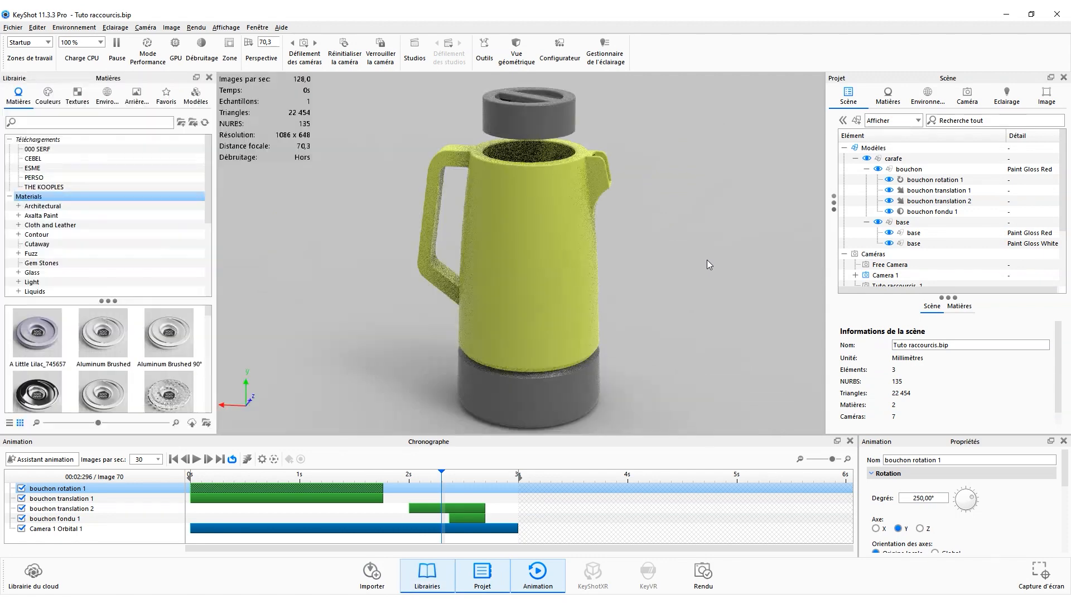
pyautogui.press('space')
pyautogui.press('m')
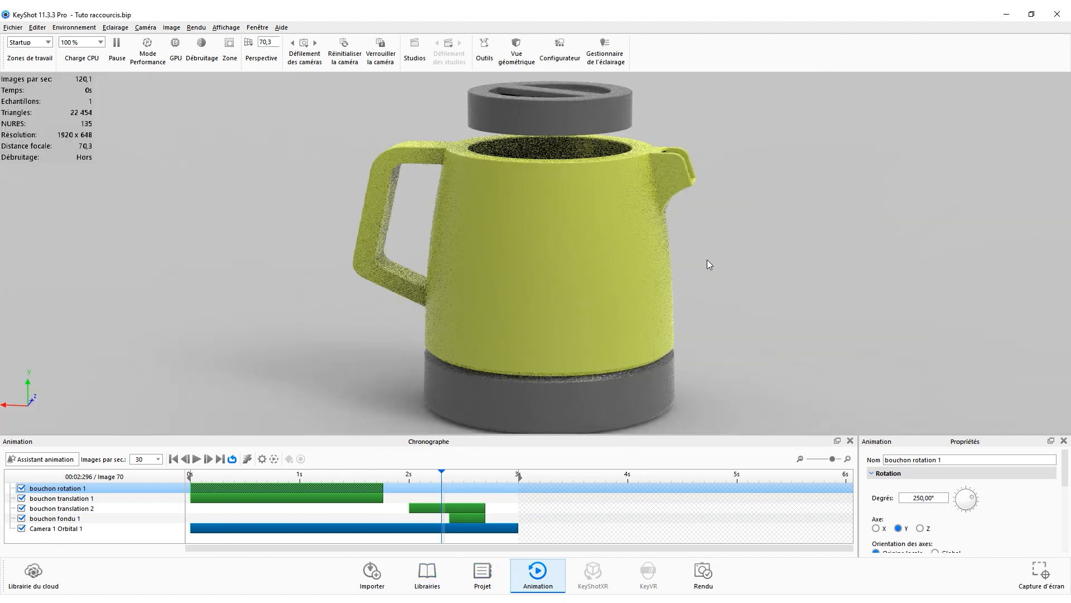
pyautogui.press('m')
pyautogui.press('space')
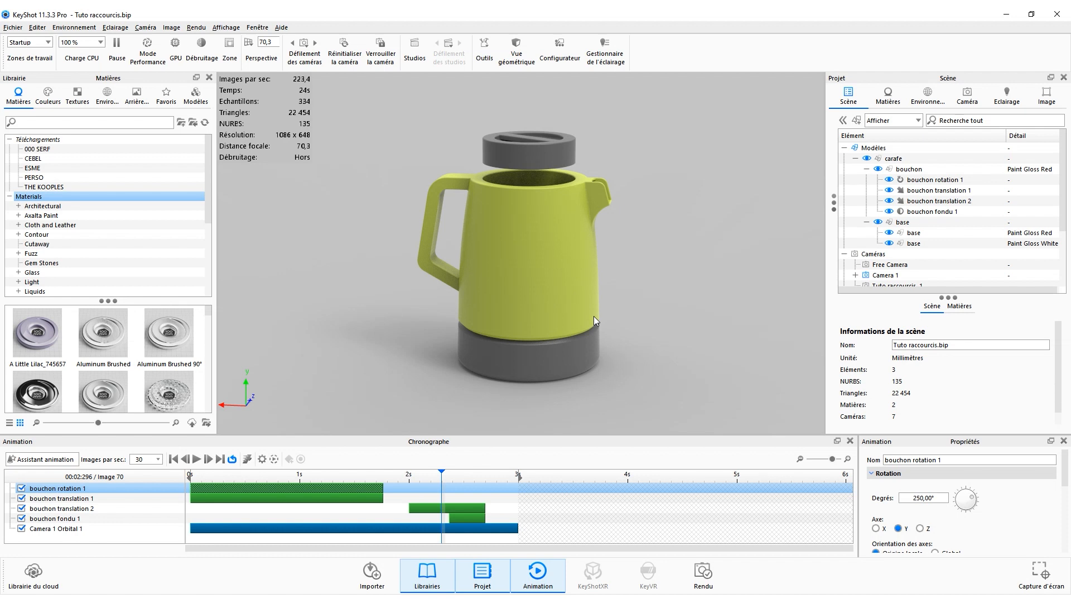
pyautogui.press('space')
pyautogui.press('space')
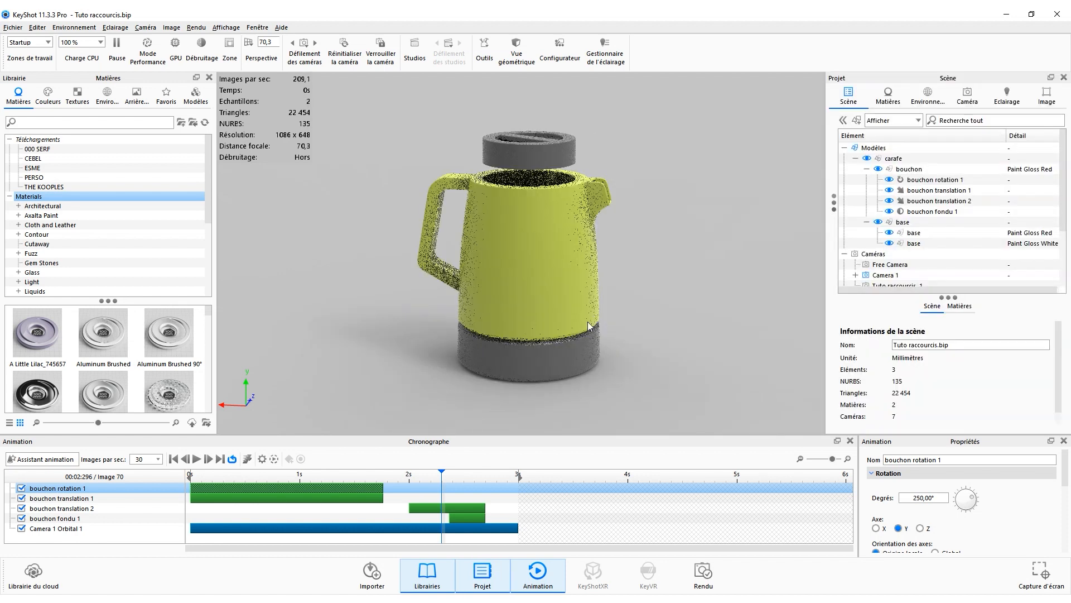
# Move the animation timeline's playhead to frame 21.
pyautogui.click(342, 480)
pyautogui.moveTo(335, 481); pyautogui.dragTo(262, 479)
pyautogui.press('space')
pyautogui.press('space')
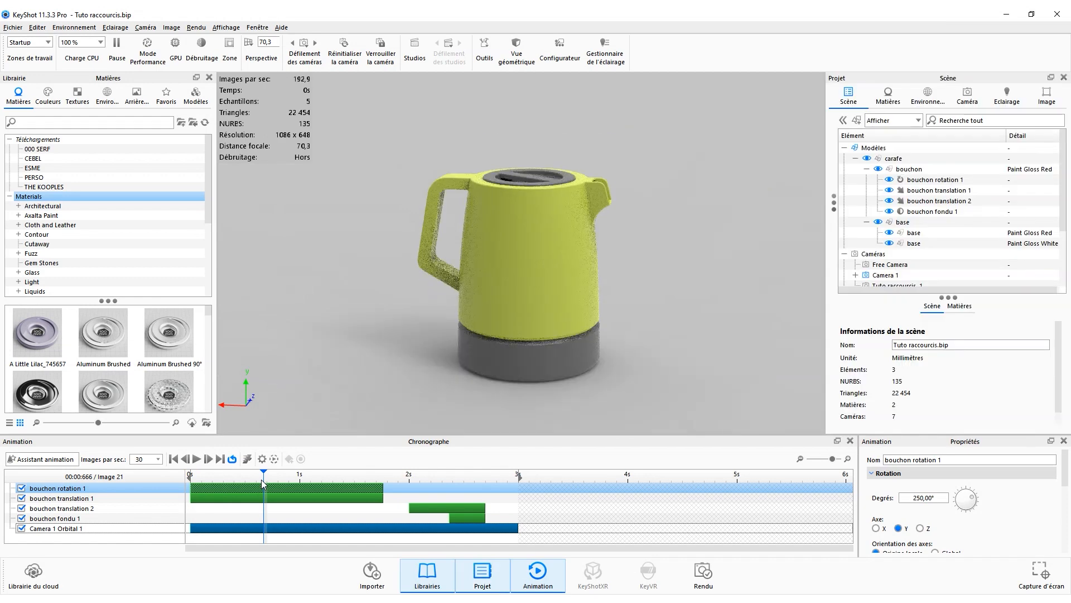
# Play the carafe animation and pause it.
pyautogui.click(196, 458)
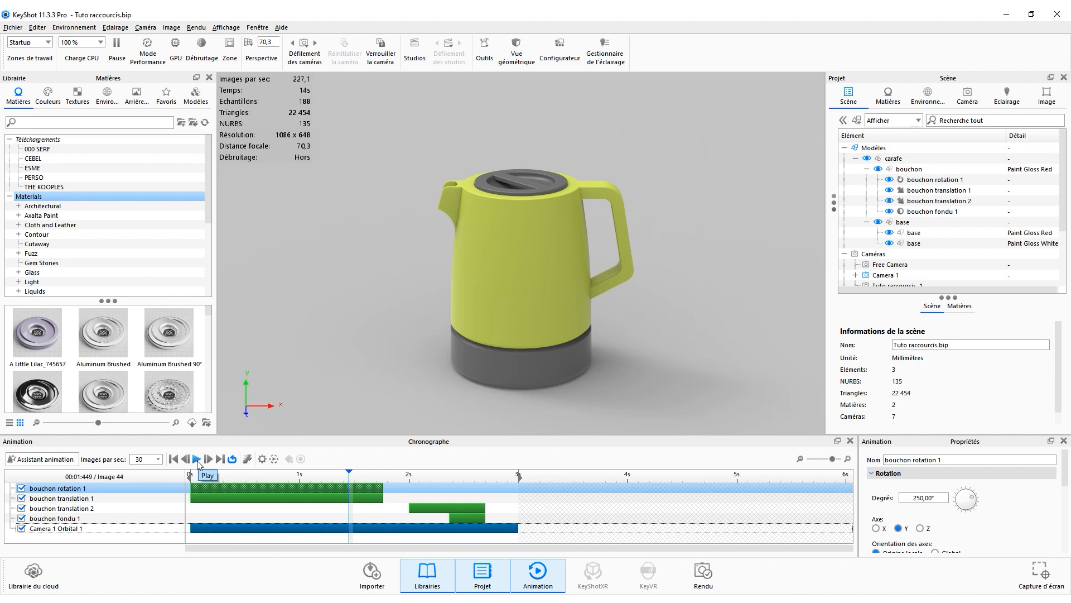
pyautogui.hotkey('shift', 'space')
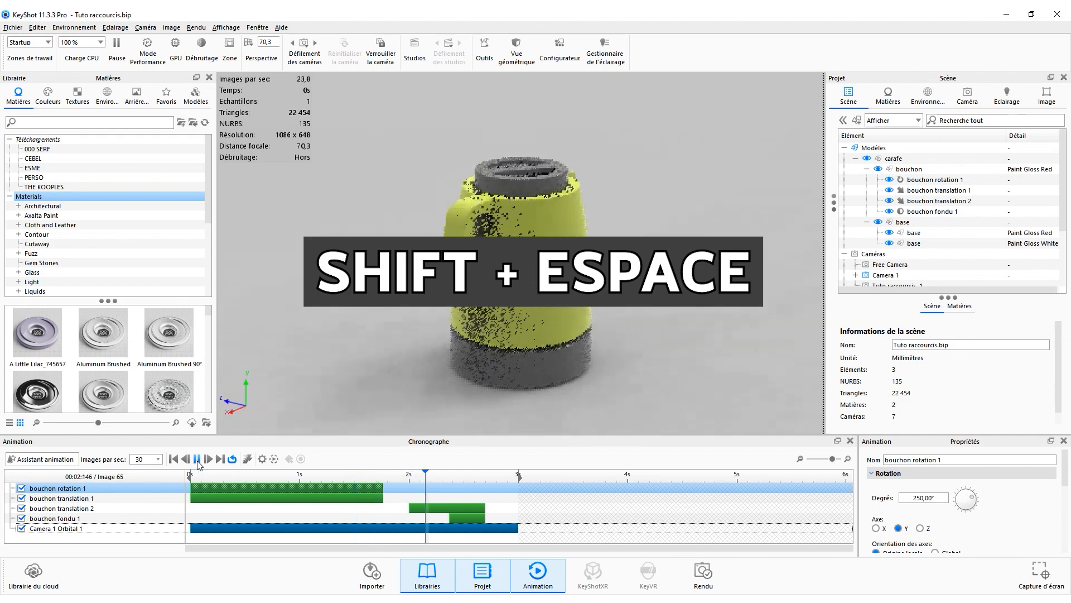
pyautogui.hotkey('shift', 'space')
# Change the colour of the lid's Paint Gloss Red material to salmon red, hex EC7171.
pyautogui.moveTo(674, 267); pyautogui.dragTo(536, 250)
pyautogui.scroll(5, 534, 167)
pyautogui.moveTo(534, 165)
pyautogui.mouseDown()
pyautogui.moveTo(539, 225)
pyautogui.moveTo(607, 262)
pyautogui.moveTo(563, 235)
pyautogui.mouseUp()
pyautogui.doubleClick(563, 235)
pyautogui.click(1039, 188)
pyautogui.click(1012, 259)
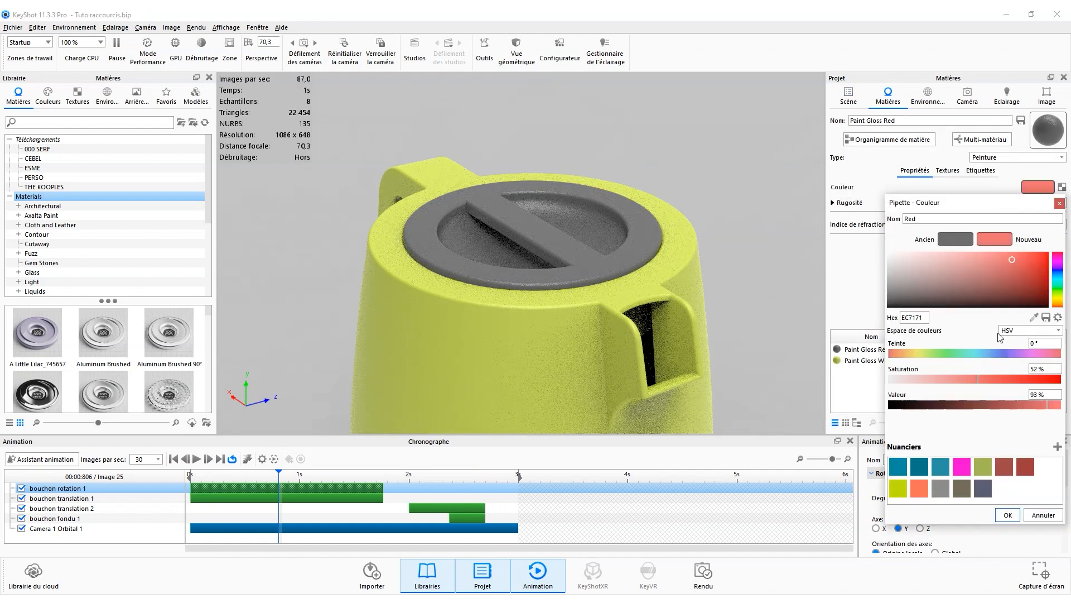
pyautogui.click(1010, 519)
# Play and pause the recoloured carafe's animation, hiding and restoring the Project panel during playback.
pyautogui.hotkey('shift', 'space')
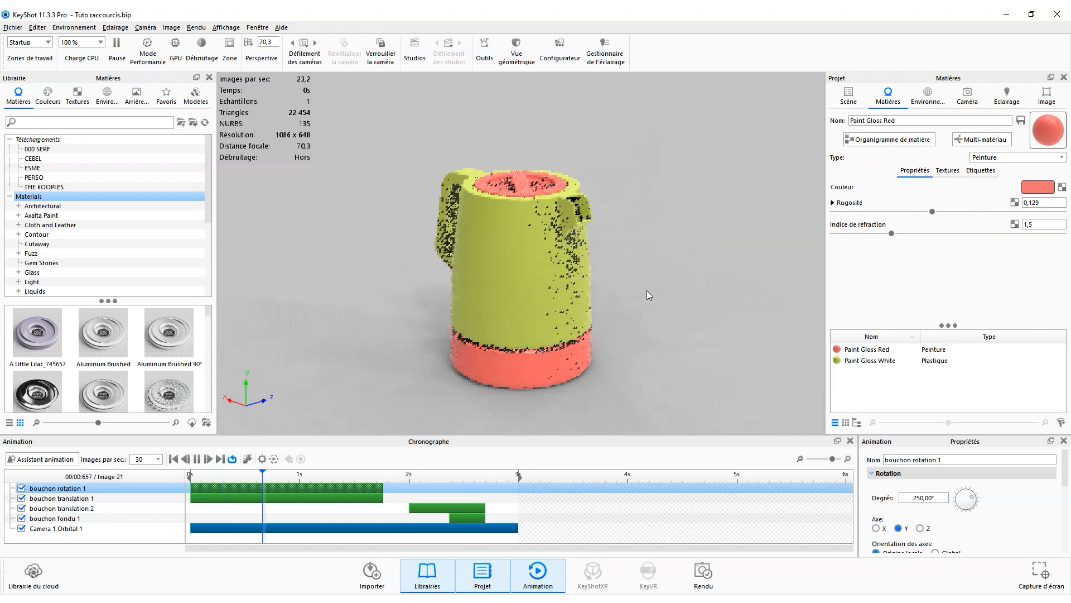
pyautogui.hotkey('shift', 'space')
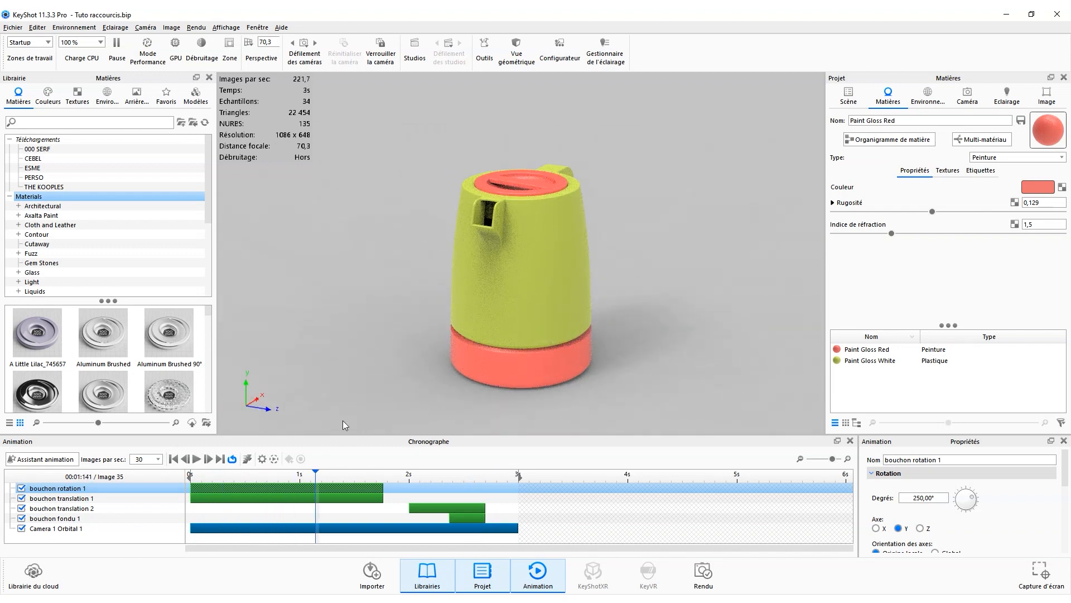
pyautogui.click(197, 459)
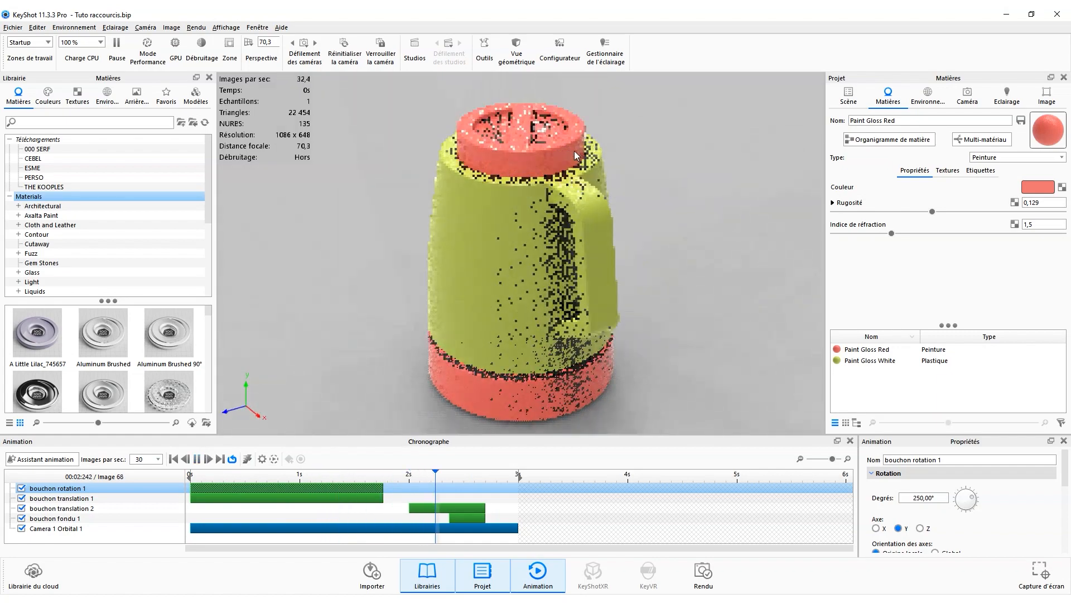
pyautogui.press('space')
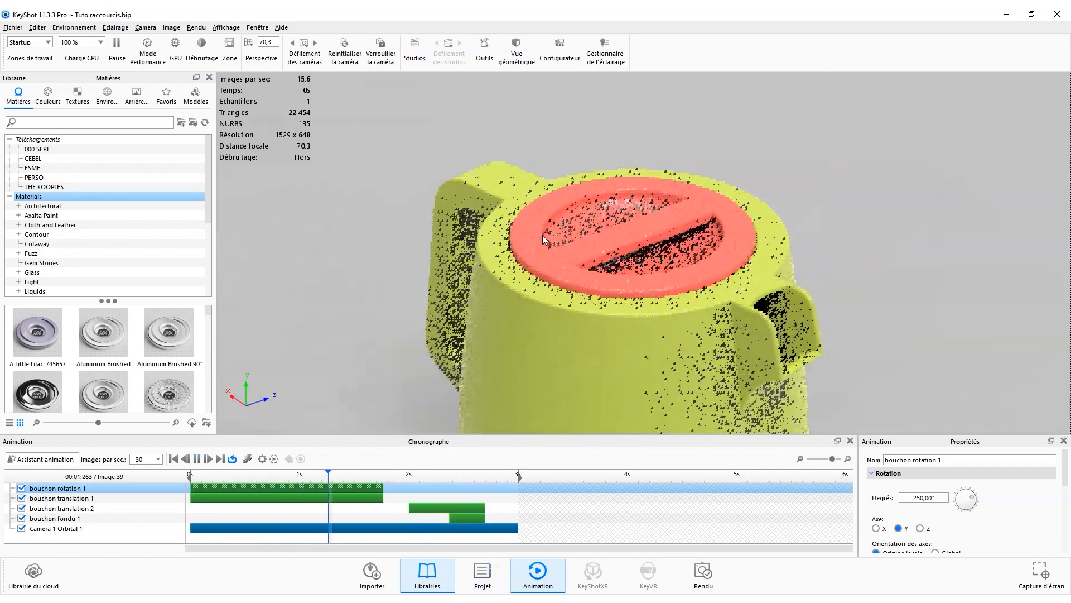
pyautogui.press('space')
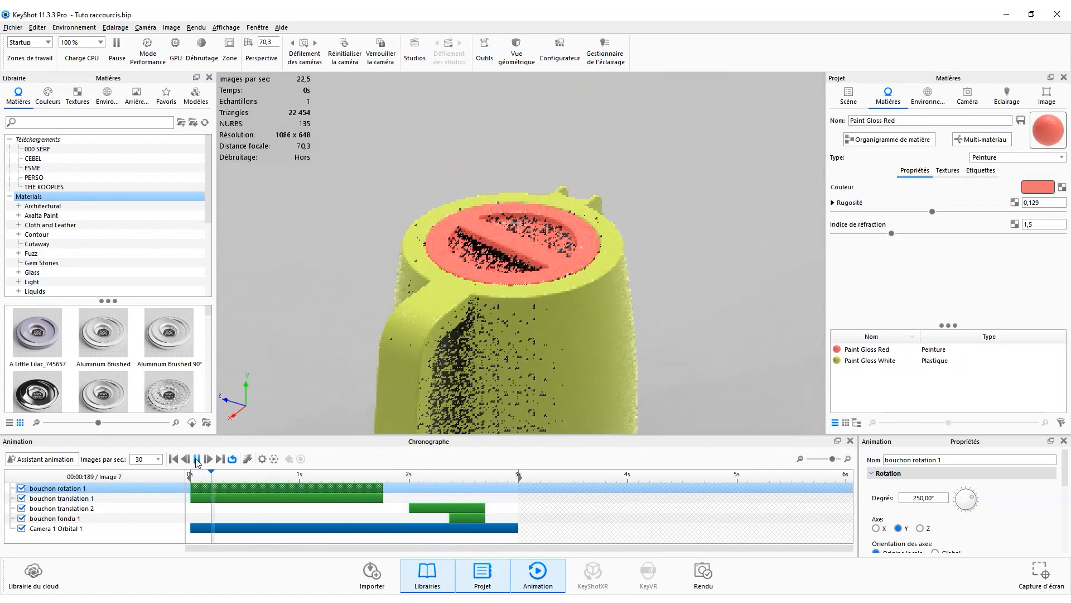
pyautogui.click(196, 458)
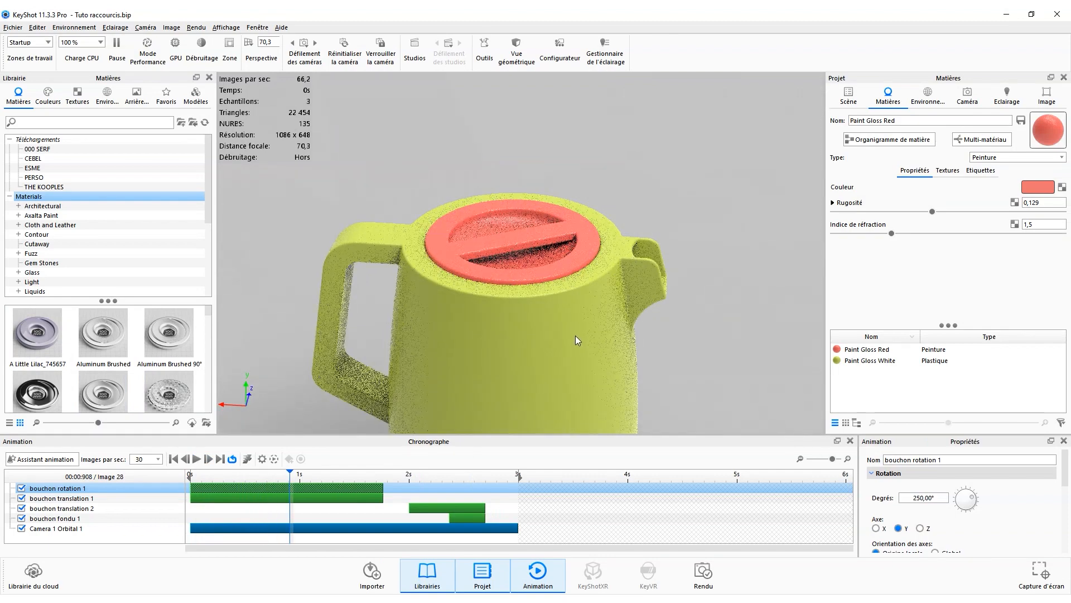
# Examine the material graph of Paint Gloss Red, and close it once the green body's material is selected.
pyautogui.moveTo(655, 342); pyautogui.dragTo(524, 318)
pyautogui.scroll(-5, 627, 290)
pyautogui.moveTo(524, 318); pyautogui.dragTo(561, 240, button='middle')
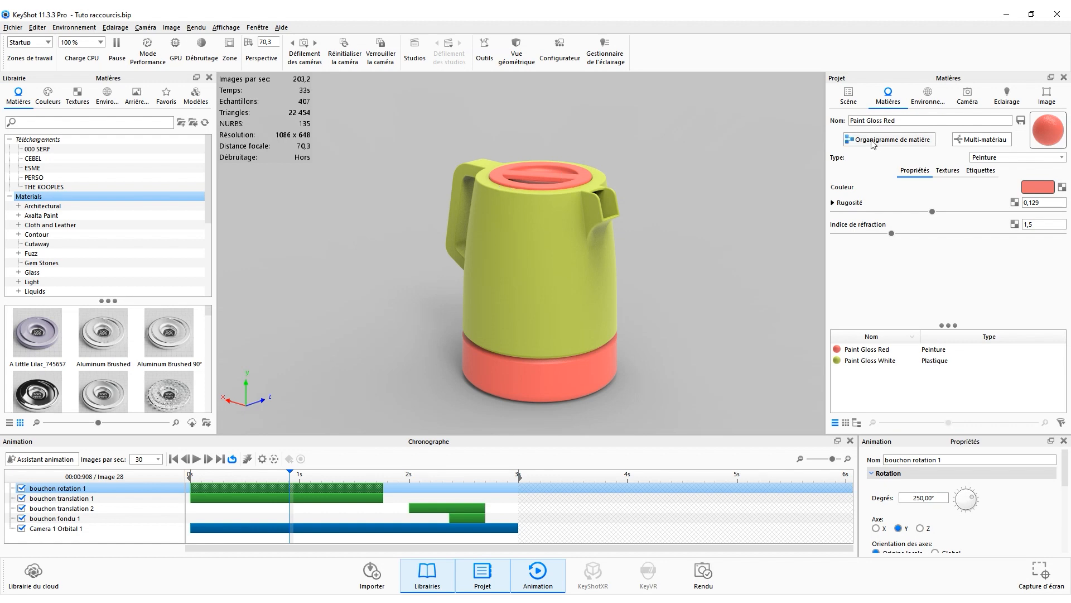
pyautogui.moveTo(1070, 379); pyautogui.dragTo(288, 81)
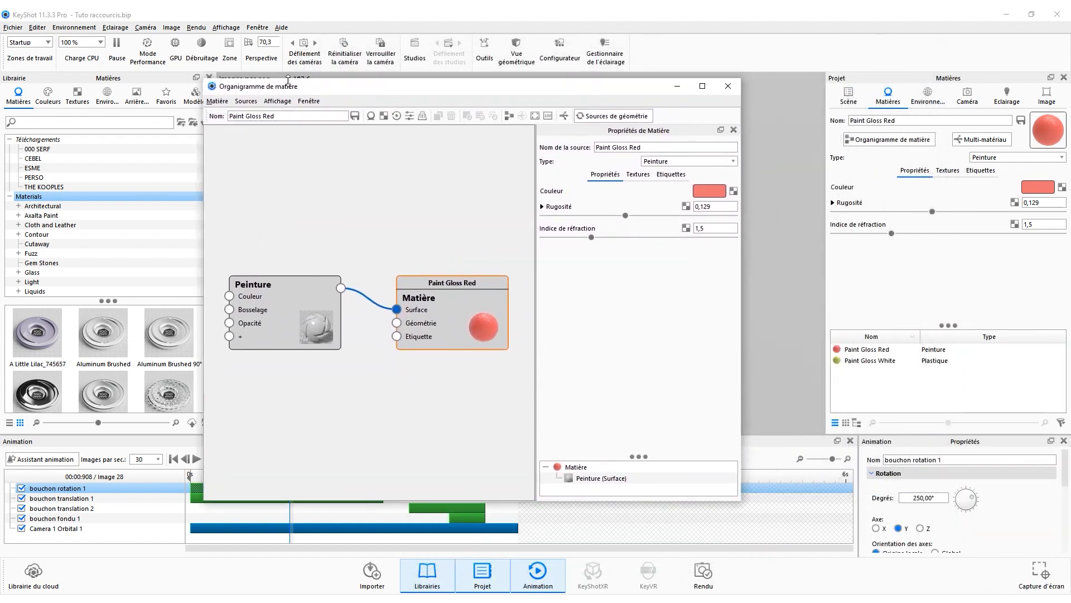
pyautogui.moveTo(329, 89); pyautogui.dragTo(671, 90)
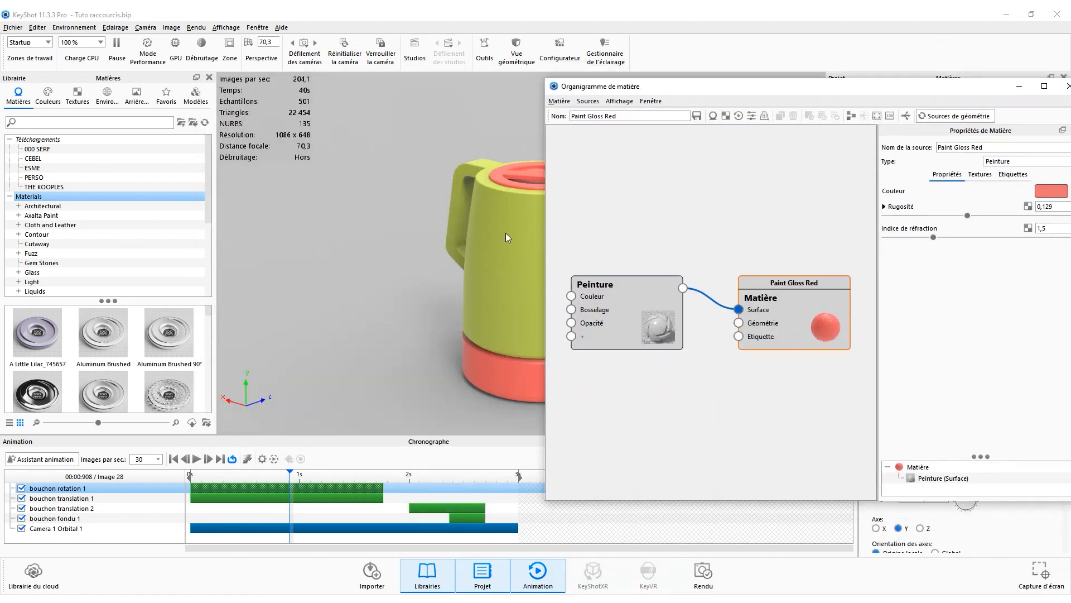
pyautogui.moveTo(651, 91); pyautogui.dragTo(176, 122)
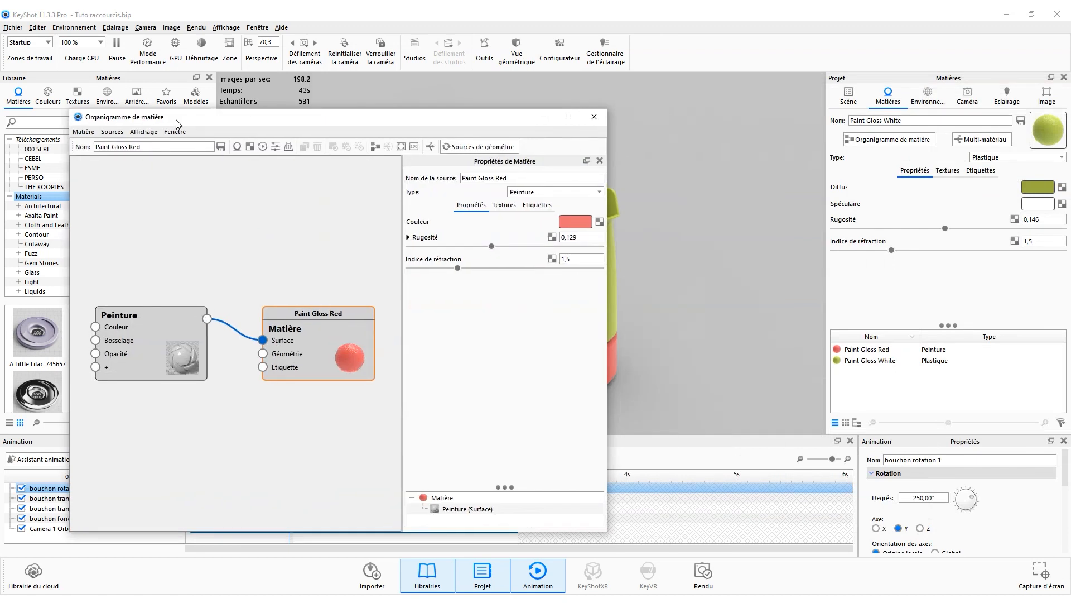
pyautogui.click(594, 117)
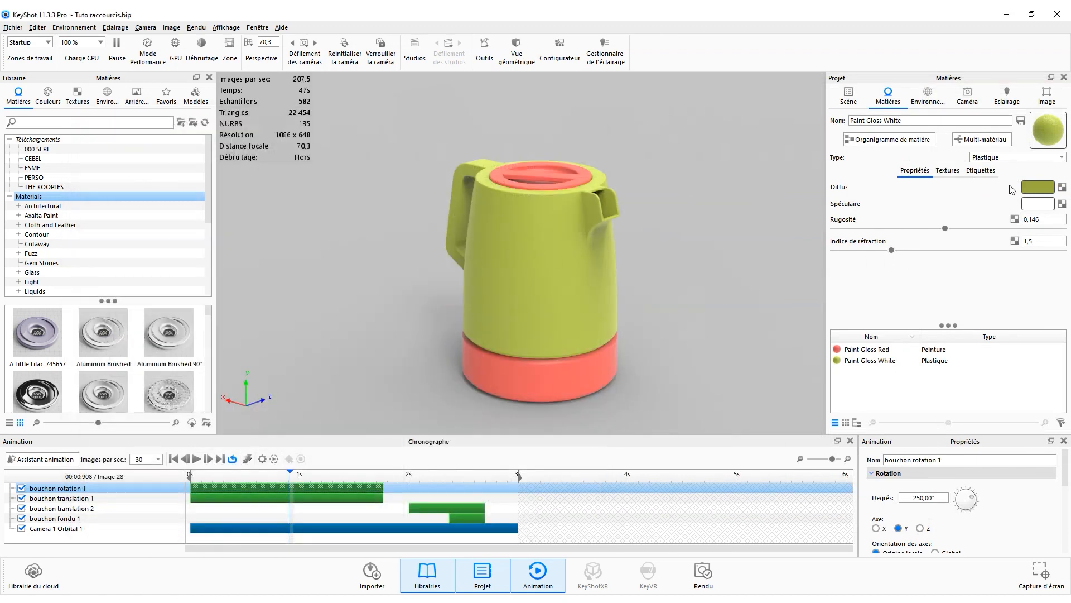
# Open and cancel the diffuse texture file selection for Paint Gloss White, and display the material's texture maps.
pyautogui.click(1061, 189)
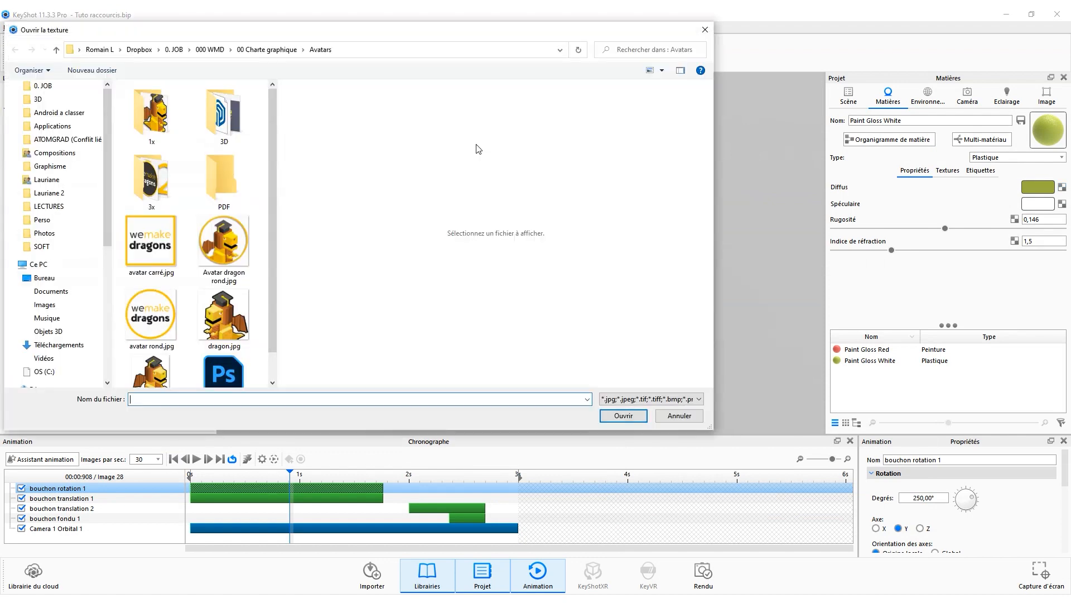
pyautogui.click(706, 30)
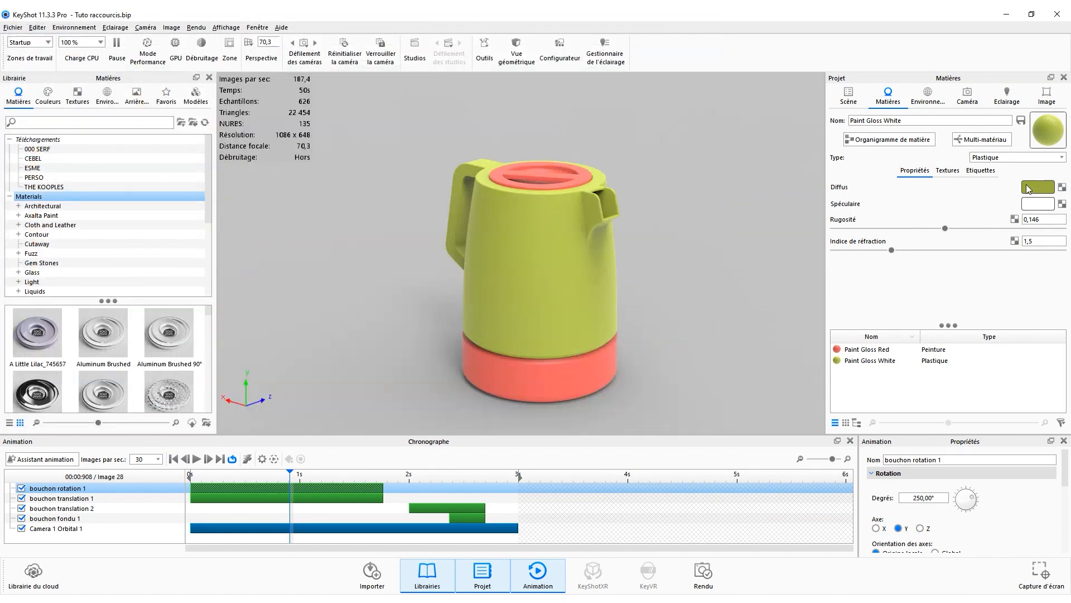
pyautogui.click(947, 170)
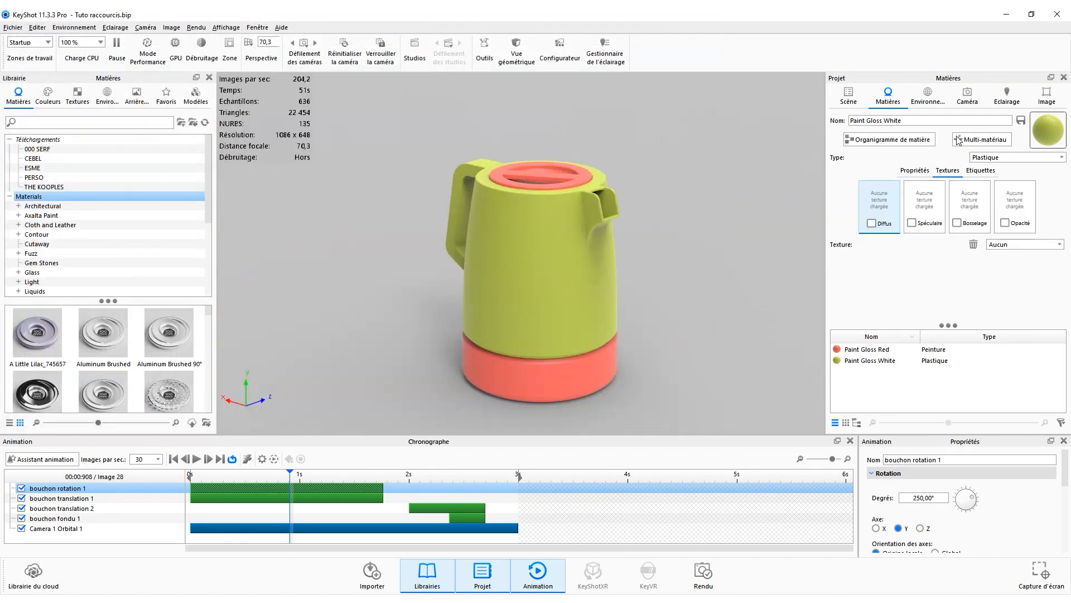
# Assign a Cellulaire texture to the Paint Gloss White material and move it from the Diffus map to the Bosselage map.
pyautogui.click(1060, 244)
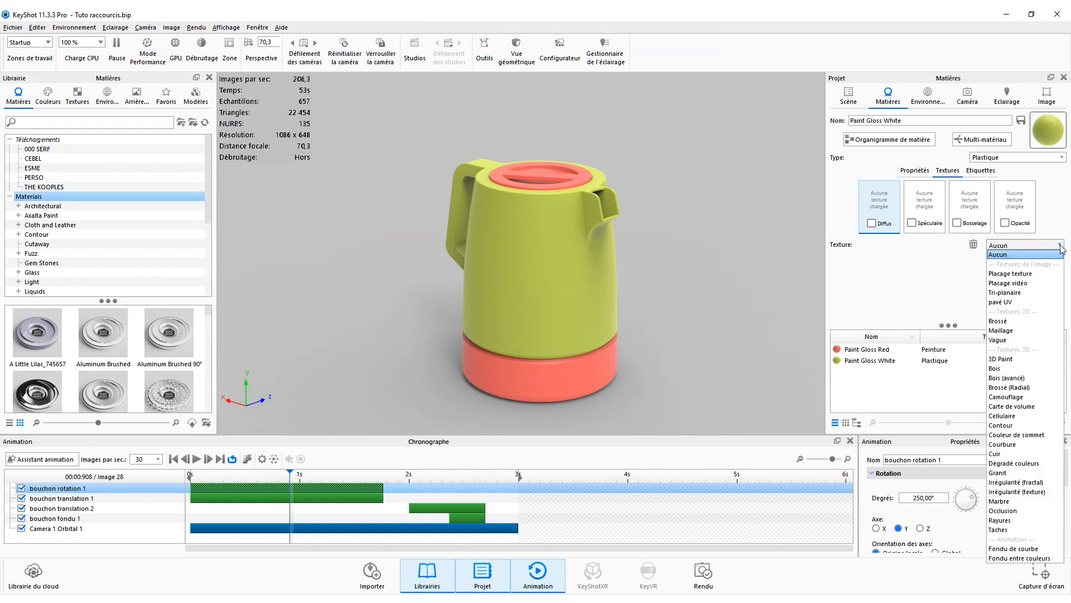
pyautogui.click(1016, 417)
pyautogui.moveTo(872, 200); pyautogui.dragTo(971, 196)
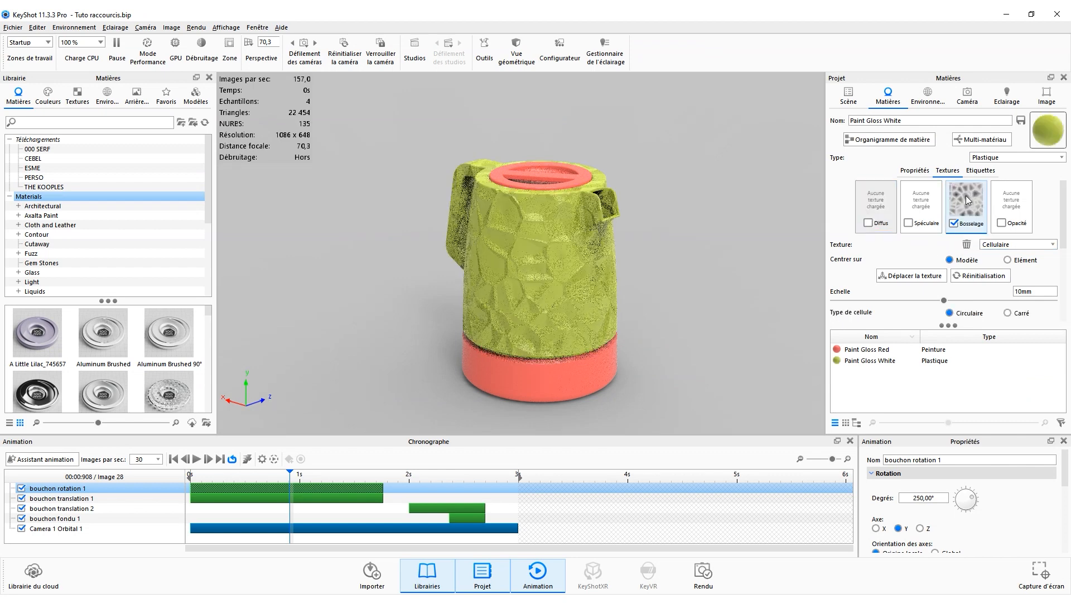
# Reduce the scale of the body's Cellulaire bump texture to 1.32 mm.
pyautogui.moveTo(944, 300); pyautogui.dragTo(879, 310)
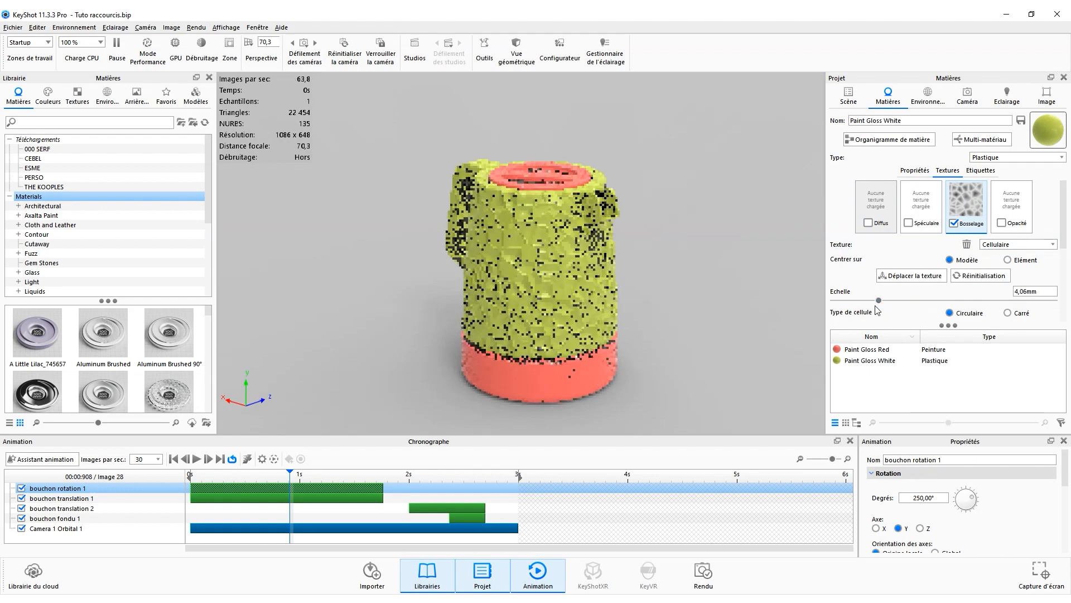
pyautogui.moveTo(551, 282); pyautogui.dragTo(633, 273)
pyautogui.scroll(6, 633, 273)
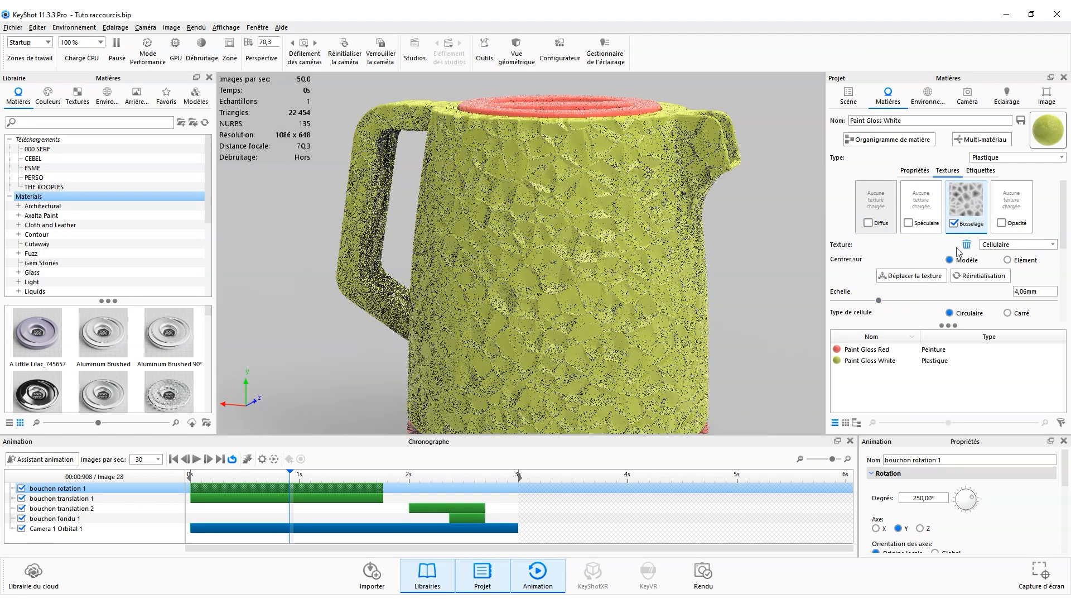
pyautogui.moveTo(879, 300); pyautogui.dragTo(851, 300)
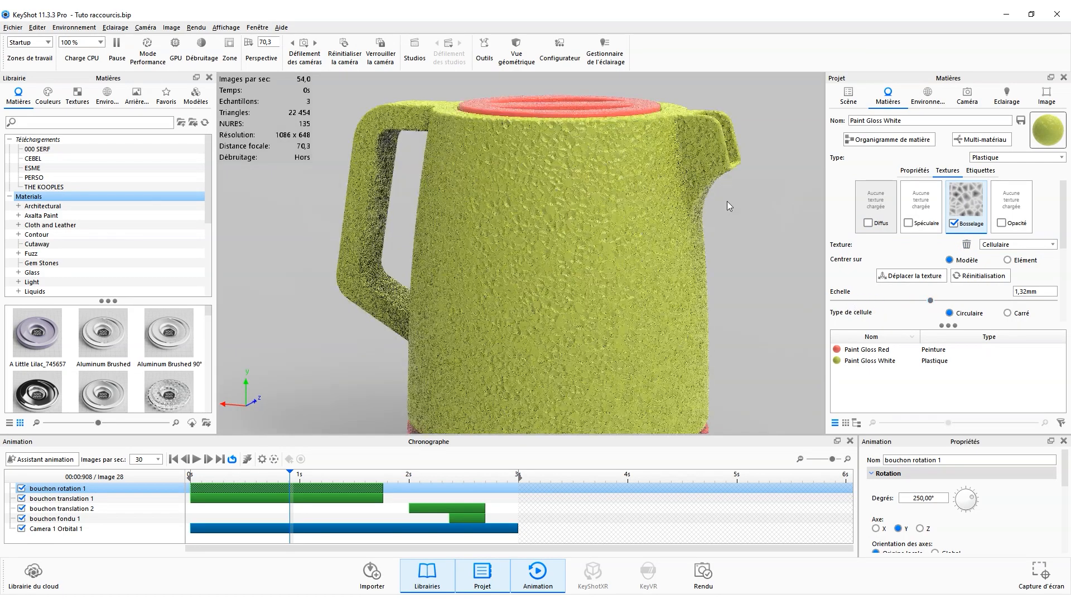
# Try the Cellulaire texture as the Spéculaire map, and return it to the Bosselage map.
pyautogui.moveTo(969, 210); pyautogui.dragTo(924, 205)
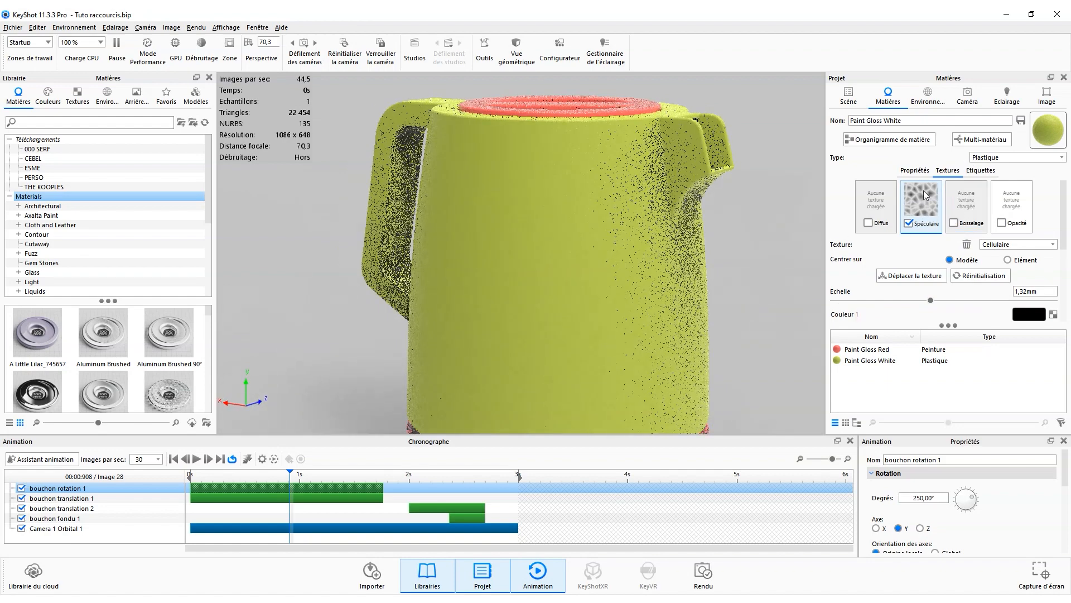
pyautogui.moveTo(925, 199); pyautogui.dragTo(976, 211)
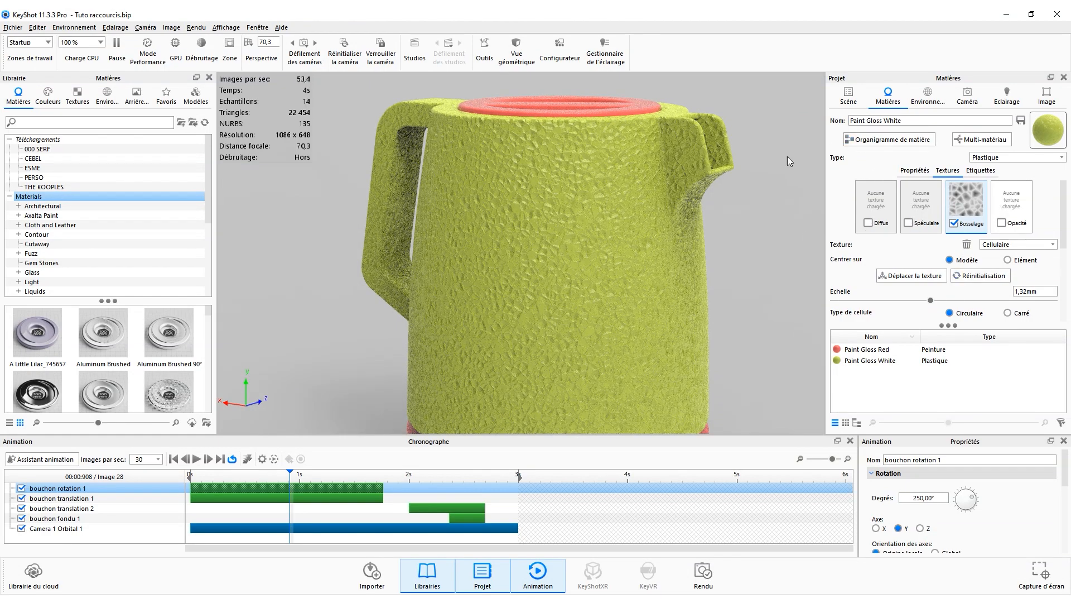
# Open the material graph of Paint Gloss White, reposition the Cellulaire node below the Plastique node and widen the graph window.
pyautogui.click(922, 170)
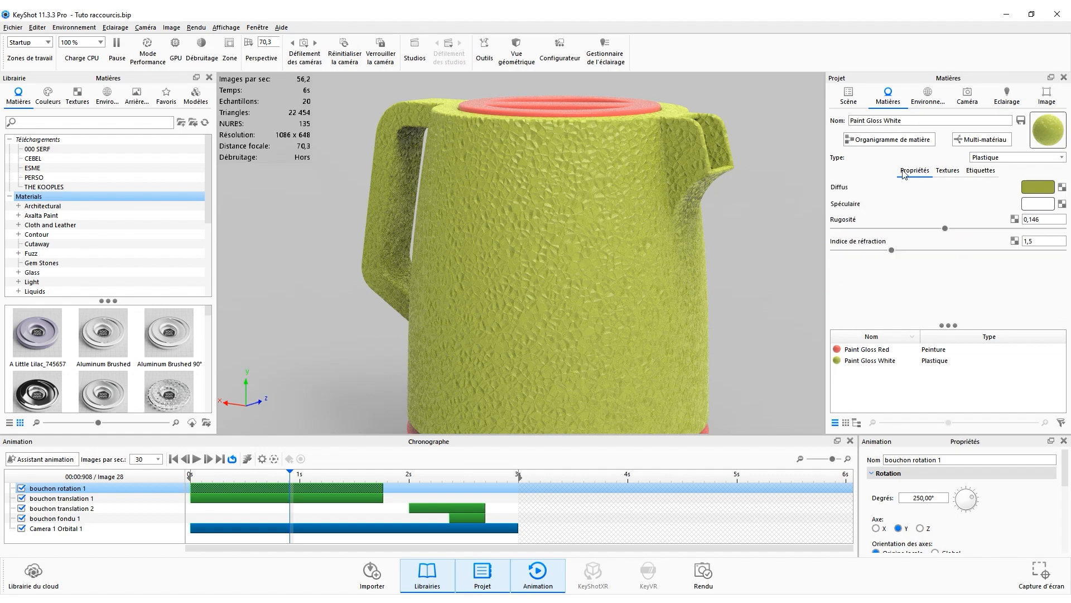
pyautogui.click(926, 143)
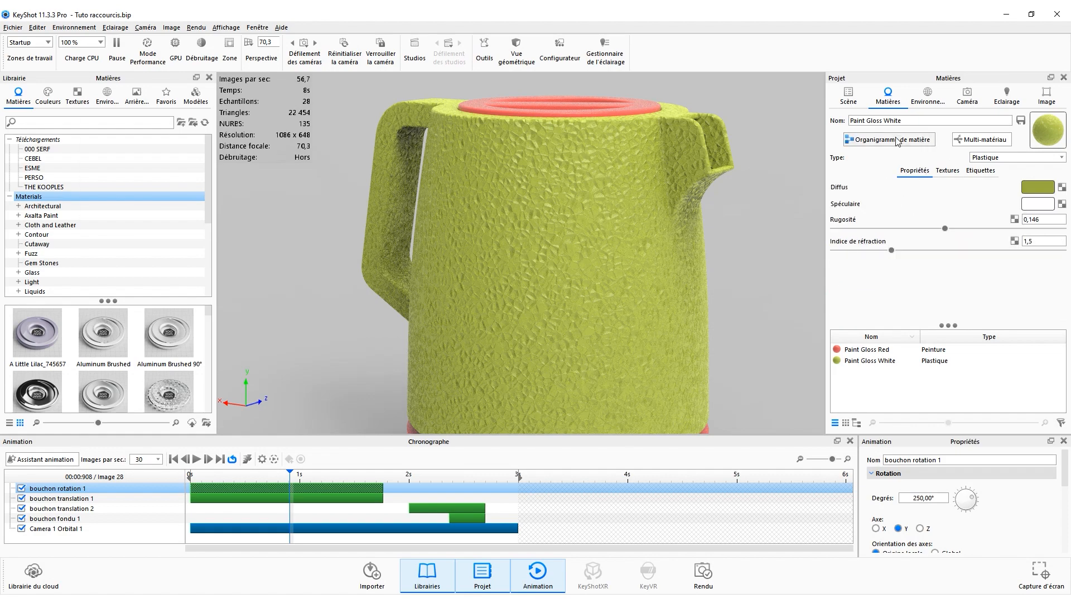
pyautogui.moveTo(278, 111); pyautogui.dragTo(584, 150)
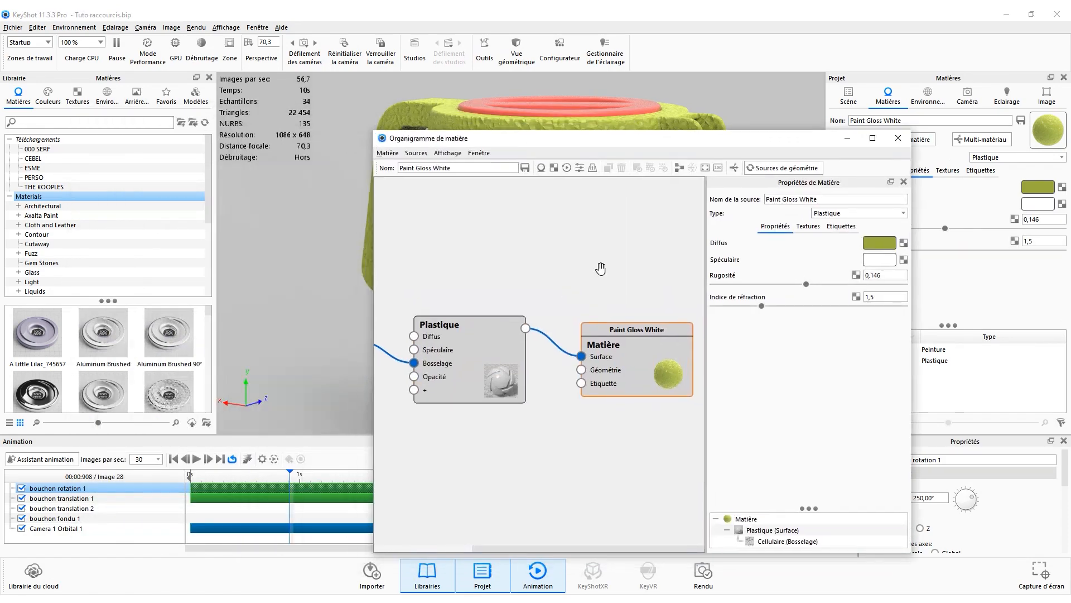
pyautogui.scroll(-3, 580, 270)
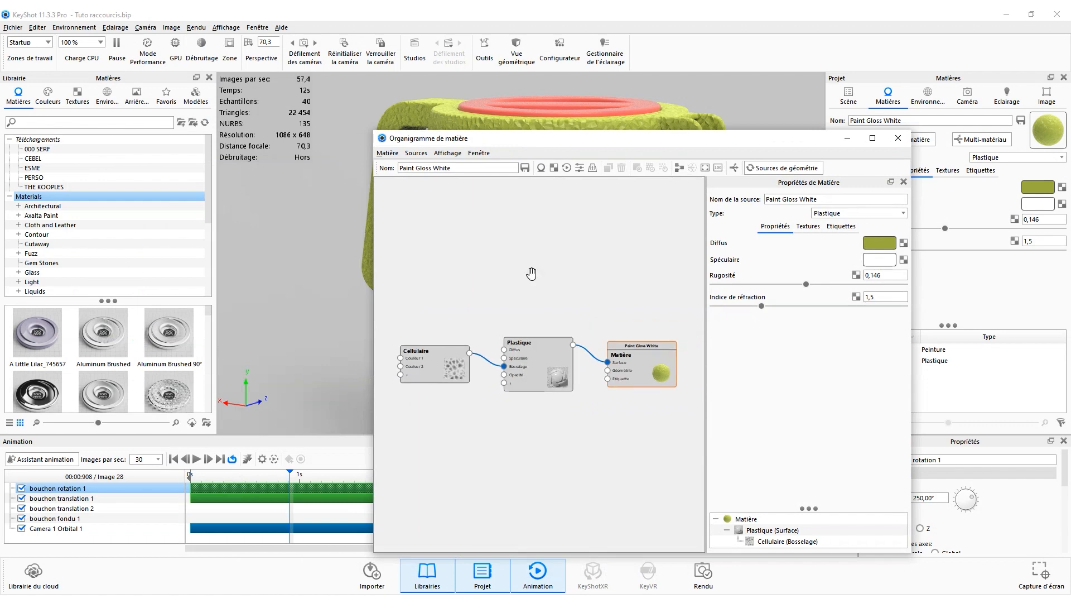
pyautogui.click(434, 367)
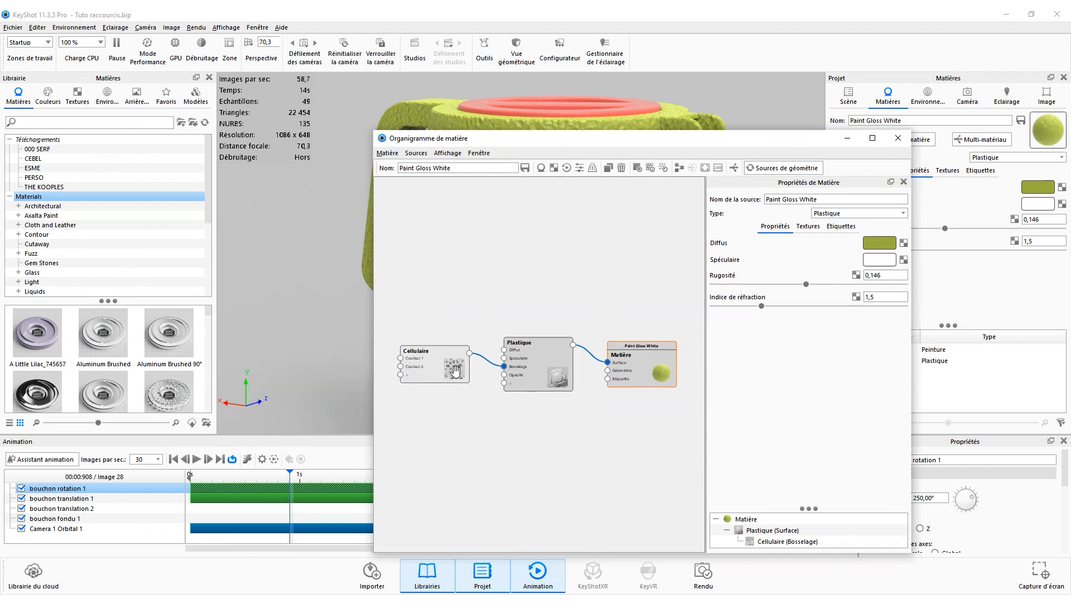
pyautogui.scroll(3, 406, 338)
pyautogui.moveTo(500, 144); pyautogui.dragTo(679, 141)
pyautogui.moveTo(586, 361); pyautogui.dragTo(619, 362)
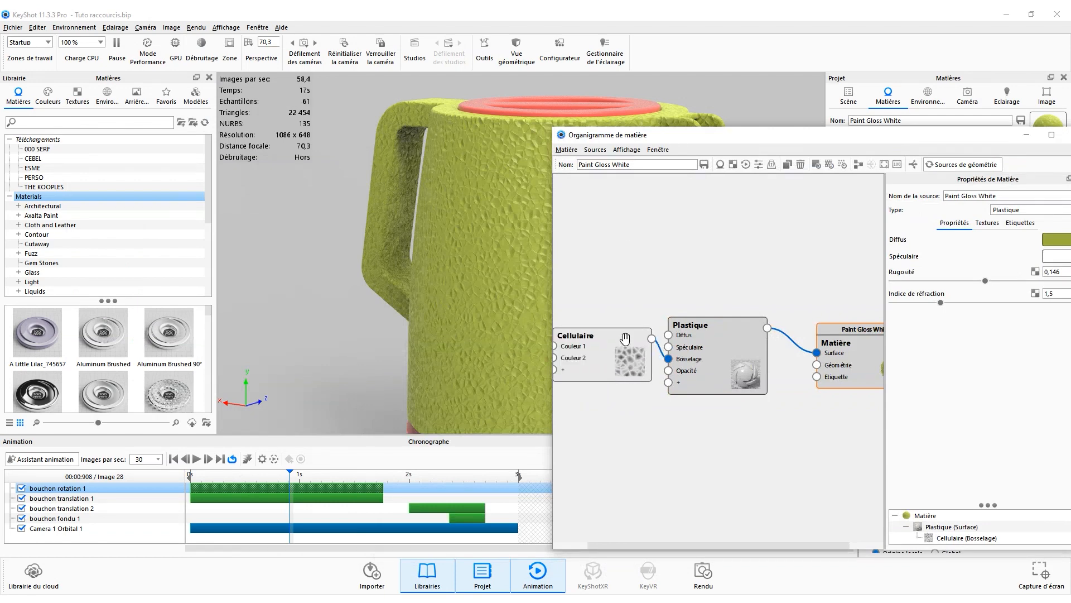
pyautogui.moveTo(625, 339); pyautogui.dragTo(622, 409)
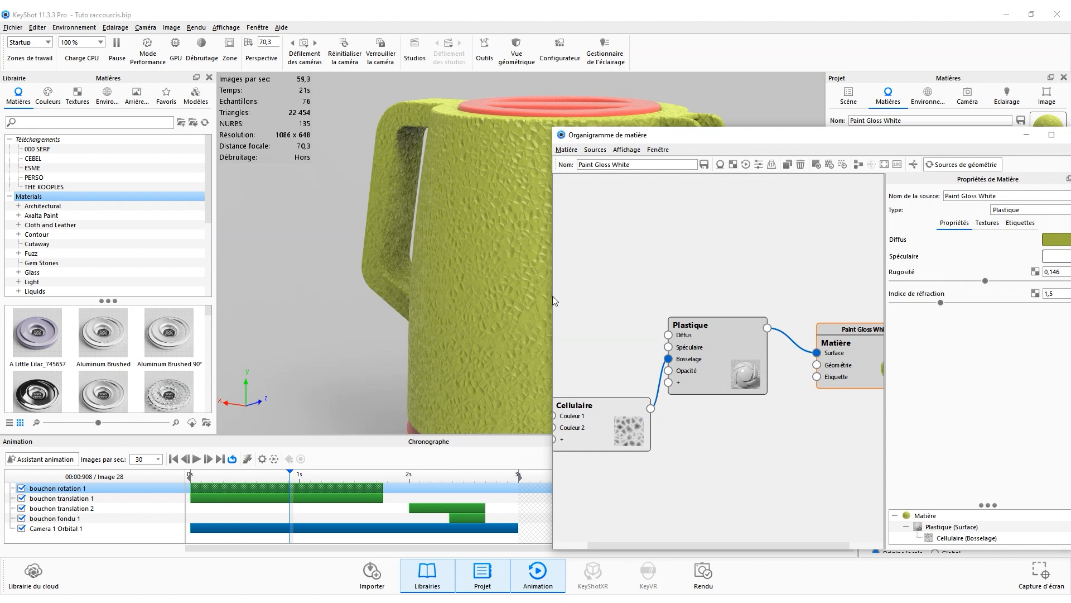
pyautogui.moveTo(551, 295); pyautogui.dragTo(465, 295)
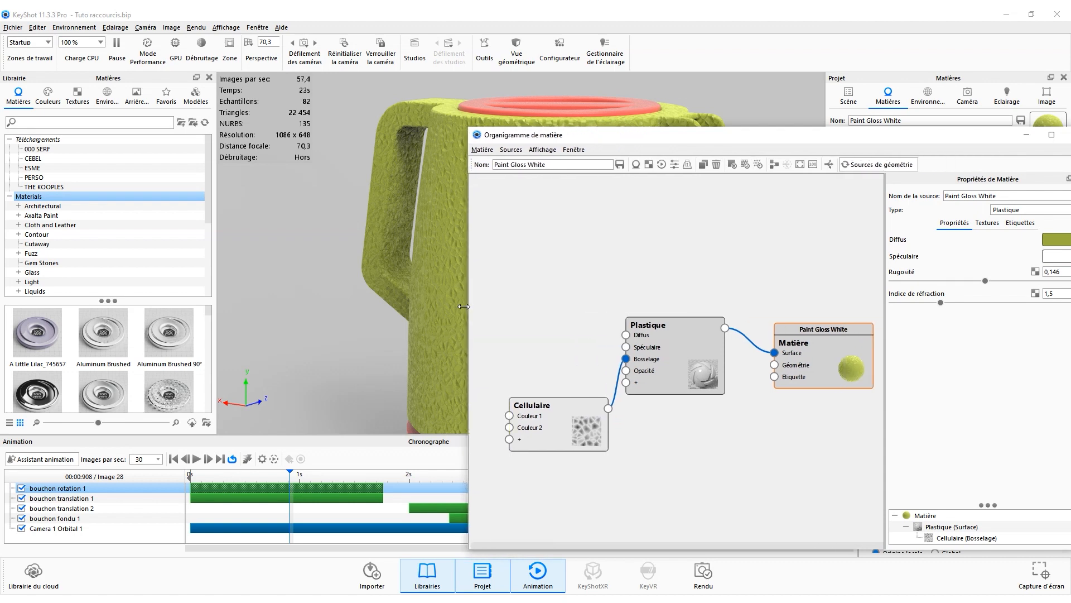
# Preview the Cellulaire node's colour on the carafe, and turn the preview off again.
pyautogui.click(562, 427)
pyautogui.press('c')
pyautogui.moveTo(622, 138)
pyautogui.mouseDown()
pyautogui.moveTo(624, 172)
pyautogui.moveTo(620, 149)
pyautogui.moveTo(442, 125)
pyautogui.moveTo(757, 228)
pyautogui.moveTo(679, 130)
pyautogui.moveTo(642, 109)
pyautogui.moveTo(696, 149)
pyautogui.mouseUp()
pyautogui.press('c')
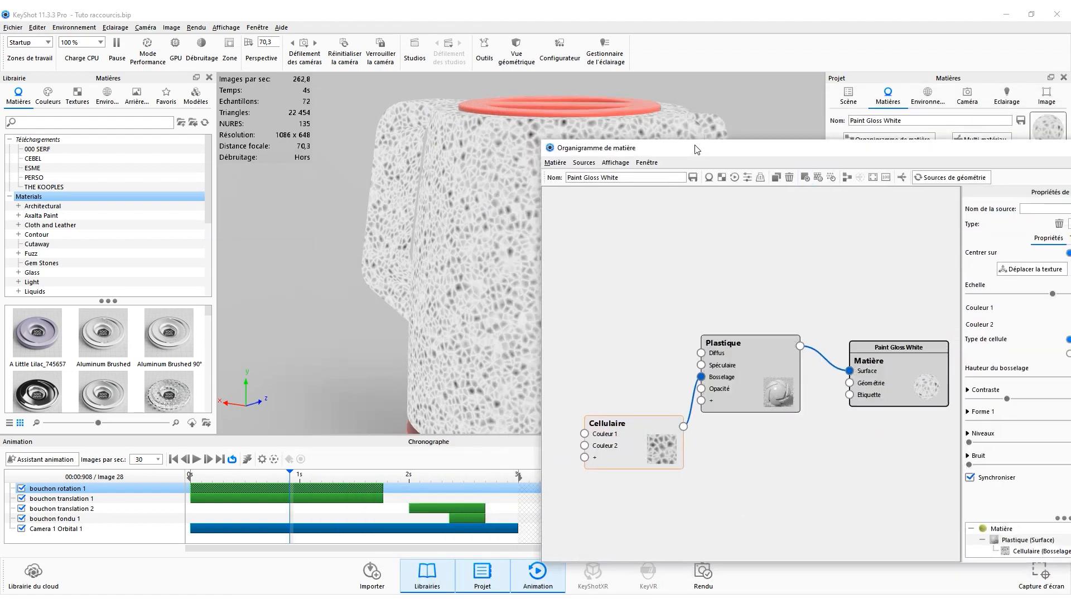
pyautogui.press('c')
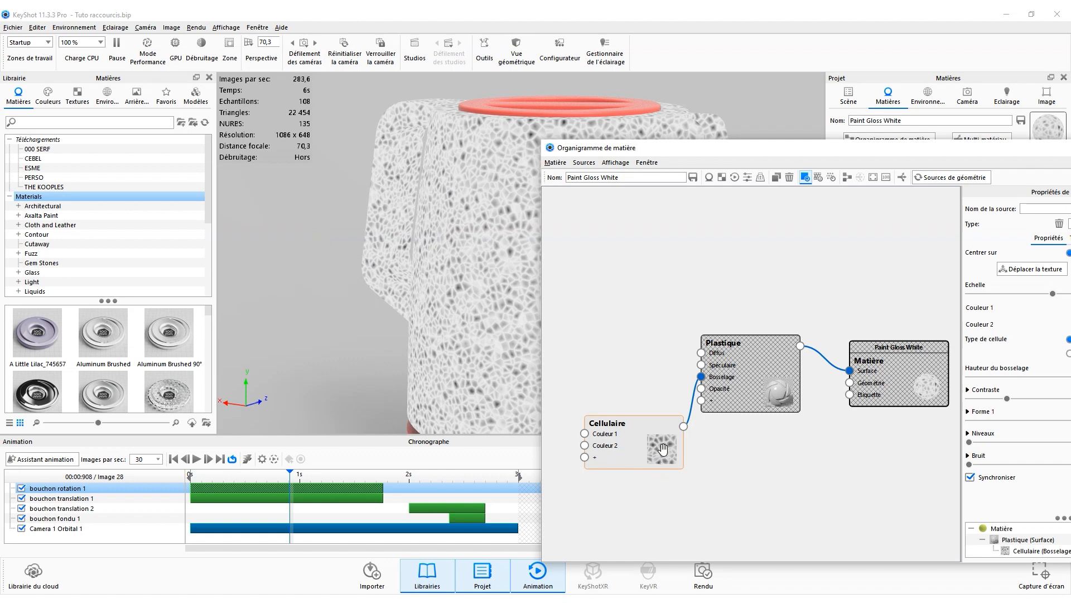
pyautogui.press('c')
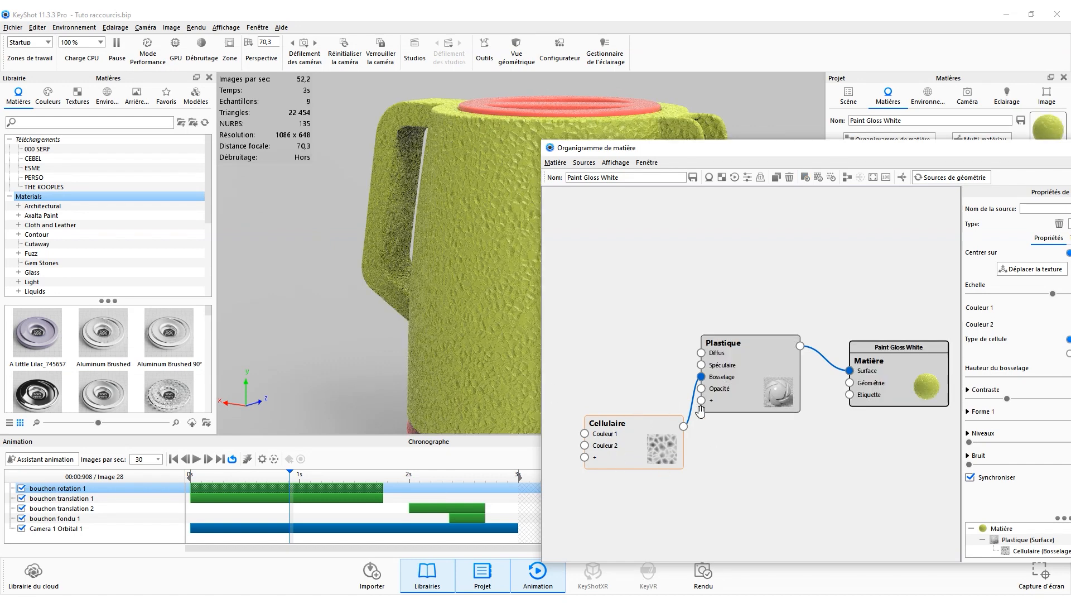
pyautogui.moveTo(651, 437); pyautogui.dragTo(639, 433)
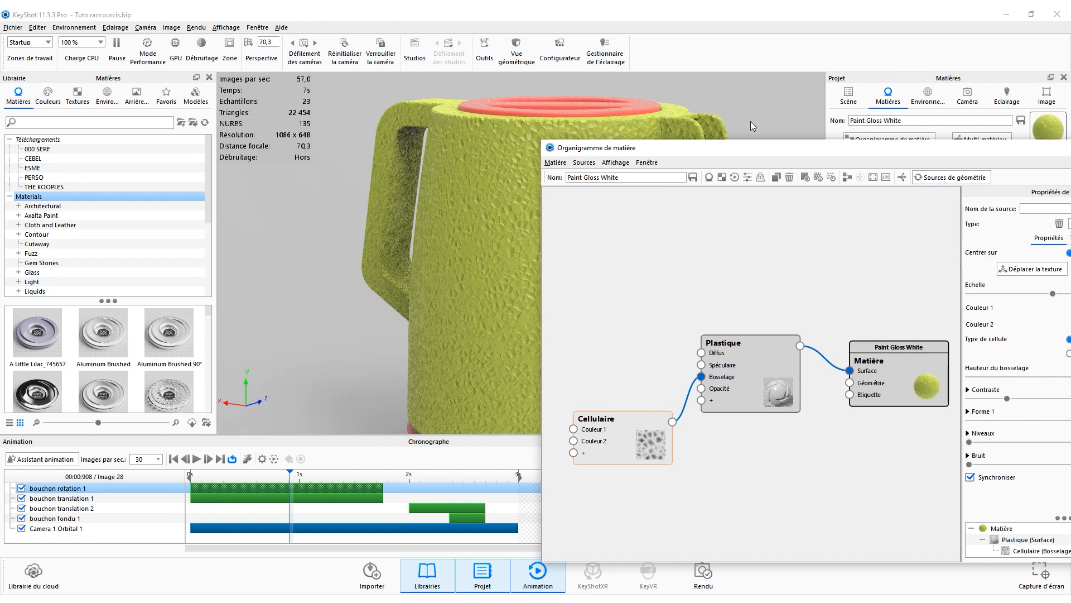
# Lower the roughness (Rugosité) of Paint Gloss White to 0.119 in the material properties.
pyautogui.moveTo(751, 155); pyautogui.dragTo(415, 206)
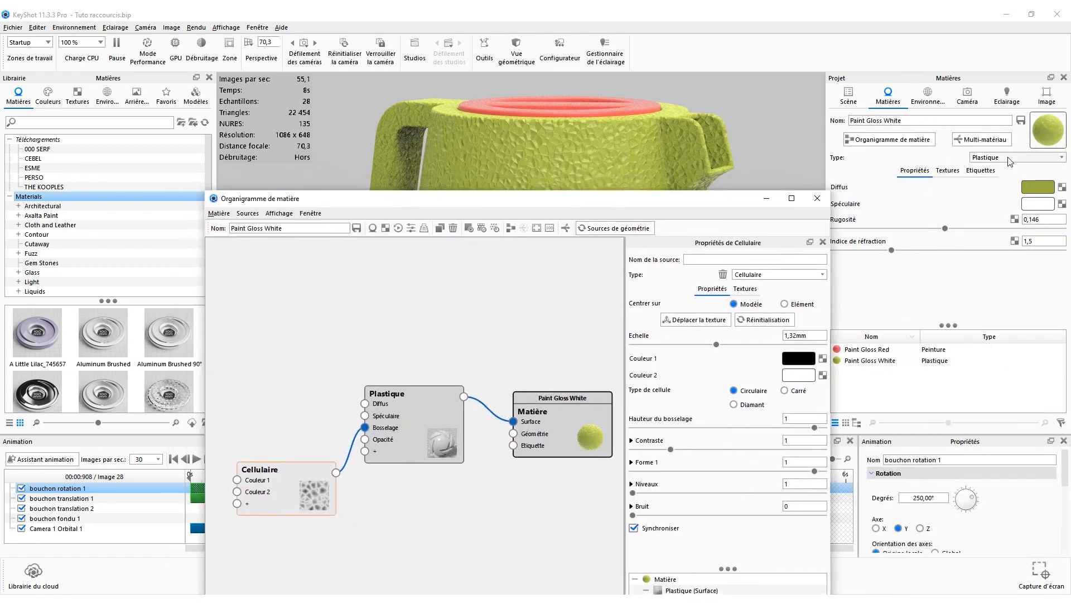
pyautogui.click(911, 171)
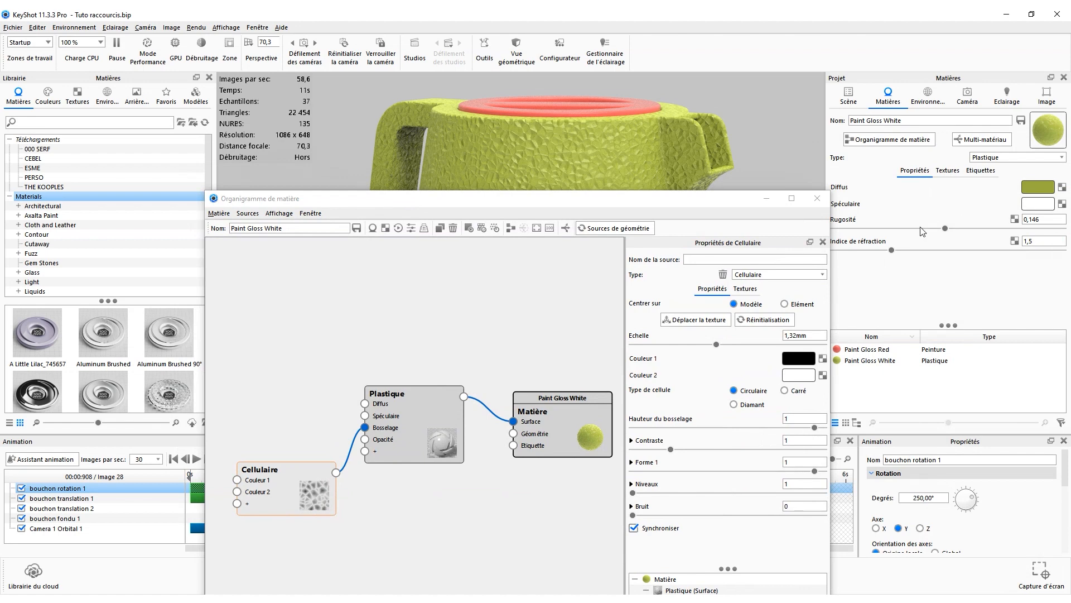
pyautogui.moveTo(946, 228); pyautogui.dragTo(925, 227)
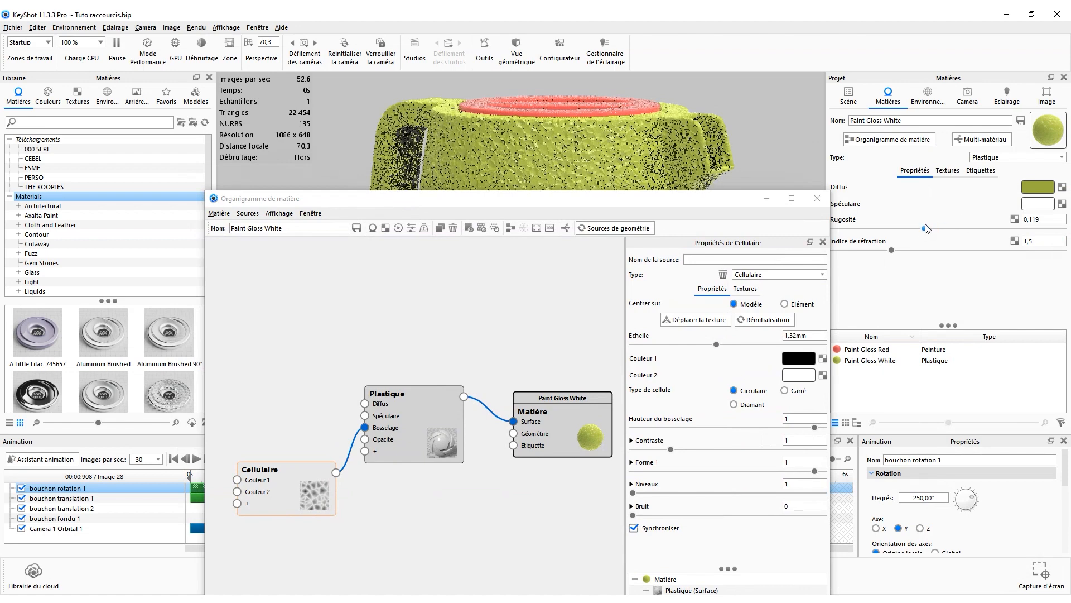
# Reconnect the Cellulaire node from the Bosselage to the Spéculaire input of the Plastique node, and inspect the carafe body up close.
pyautogui.moveTo(546, 201); pyautogui.dragTo(637, 135)
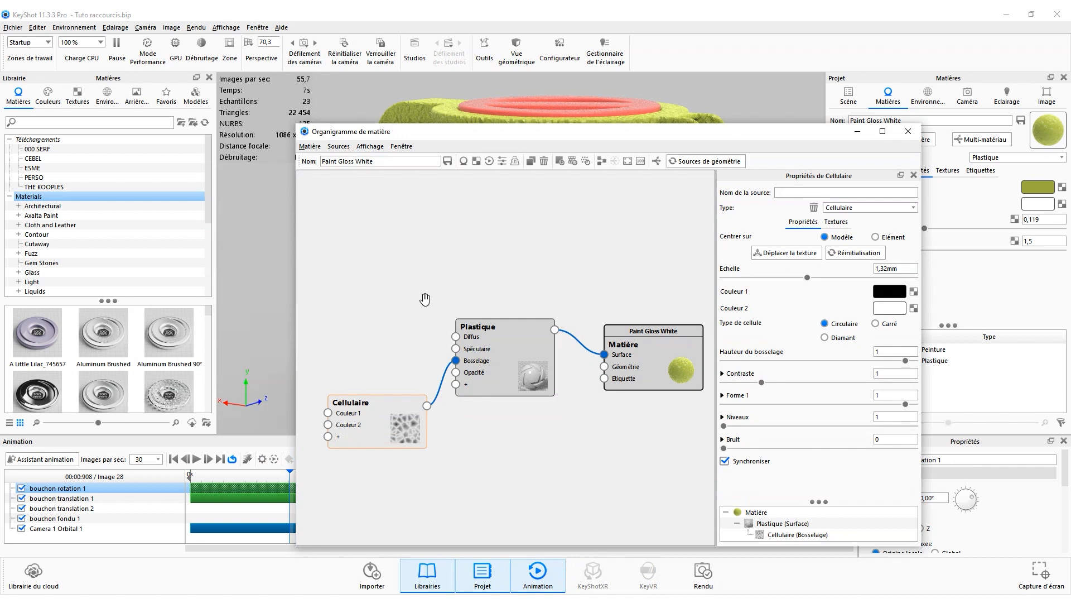
pyautogui.moveTo(449, 134); pyautogui.dragTo(563, 113)
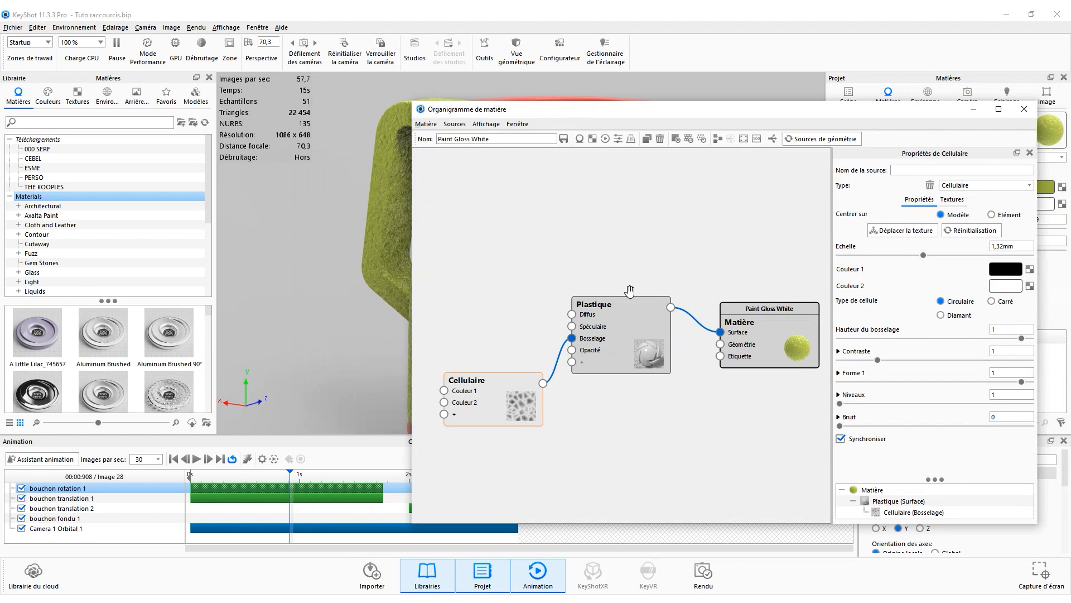
pyautogui.moveTo(572, 338); pyautogui.dragTo(572, 326)
pyautogui.moveTo(529, 105); pyautogui.dragTo(495, 355)
pyautogui.moveTo(703, 172); pyautogui.dragTo(719, 143)
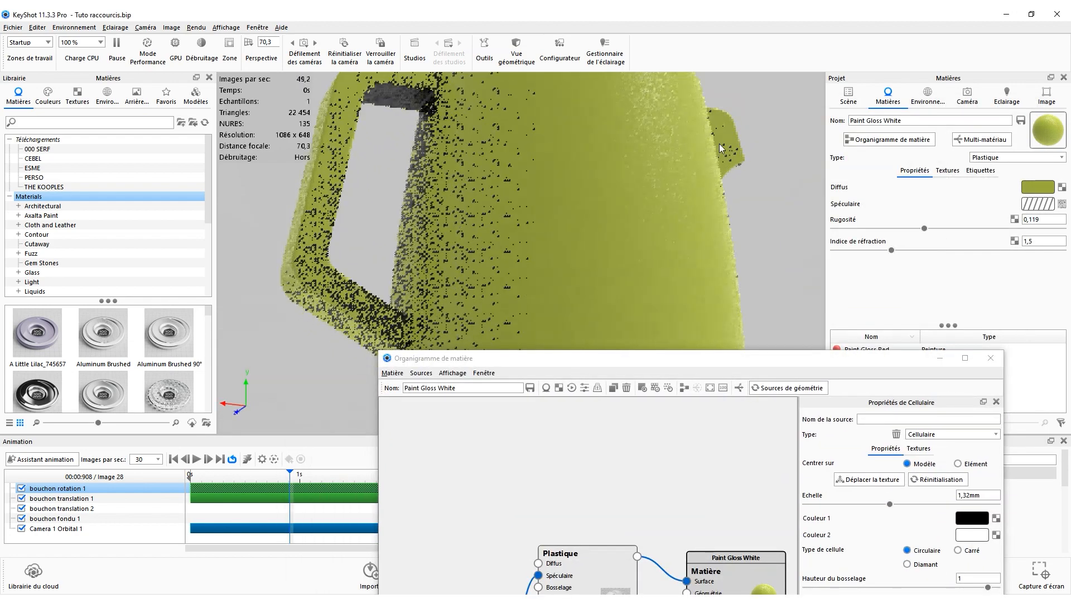
pyautogui.scroll(3, 698, 105)
pyautogui.moveTo(698, 105); pyautogui.dragTo(540, 207, button='middle')
pyautogui.scroll(5, 540, 206)
pyautogui.moveTo(751, 176); pyautogui.dragTo(574, 153)
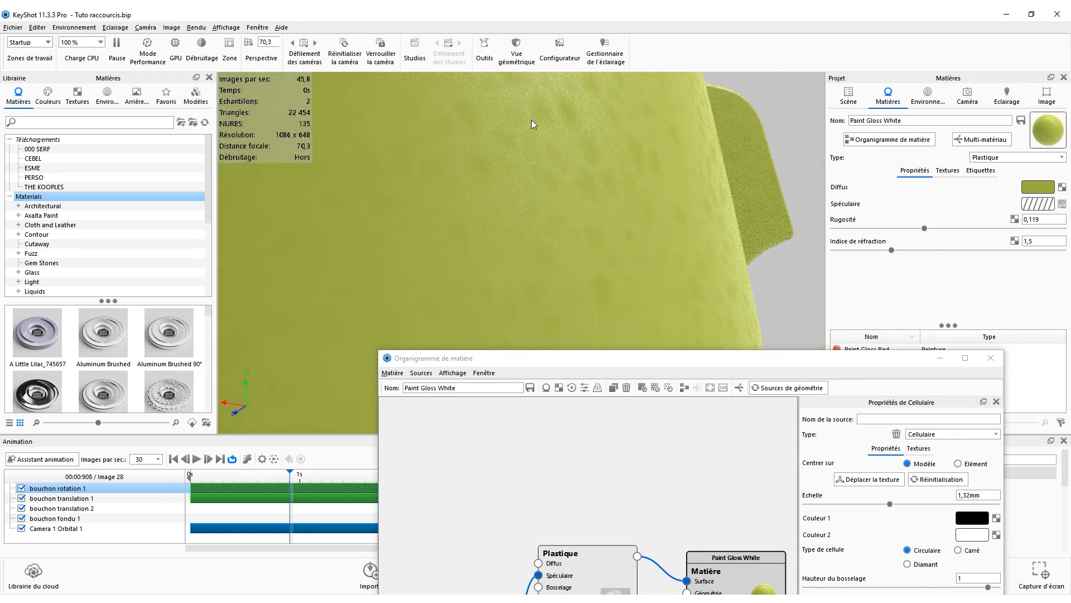
# Display the texture maps of Paint Gloss White and reduce the Cellulaire texture's scale to 0.663 mm.
pyautogui.moveTo(597, 353); pyautogui.dragTo(462, 309)
pyautogui.click(945, 172)
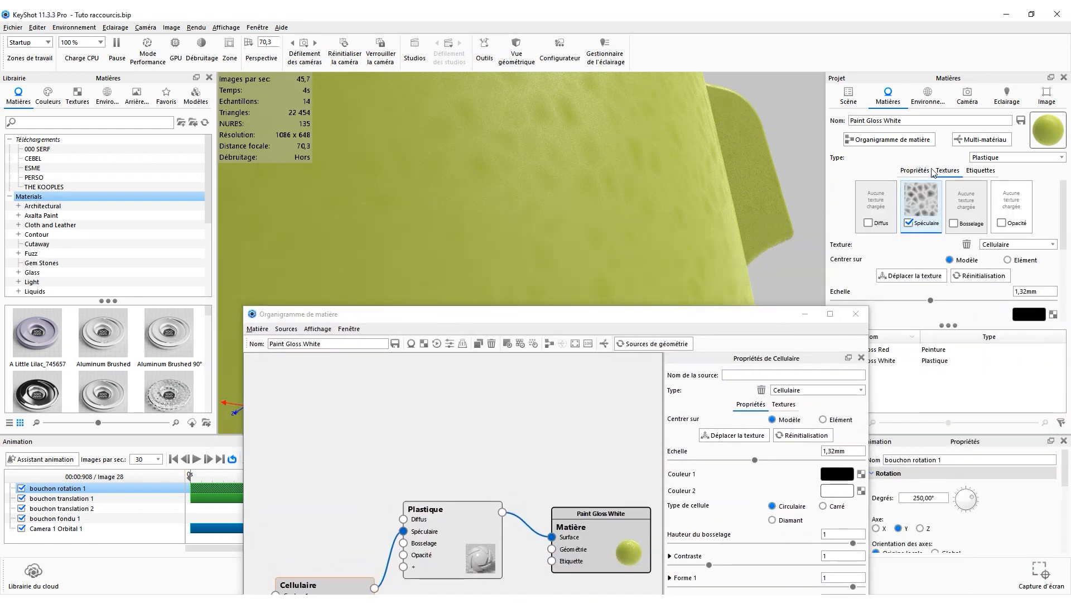
pyautogui.moveTo(931, 302); pyautogui.dragTo(880, 302)
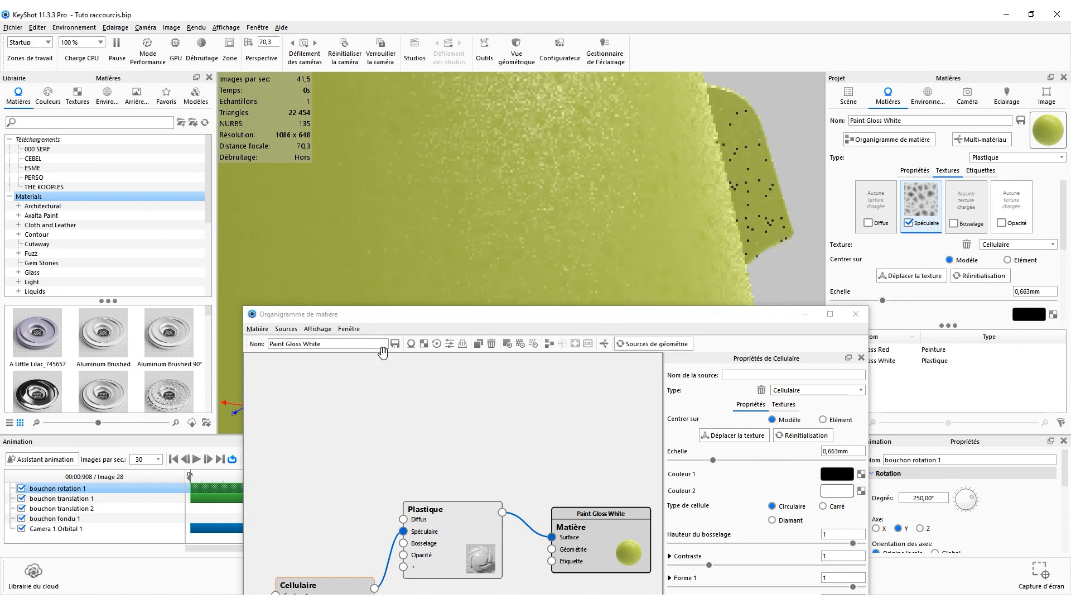
# Select the Cellulaire node in the material graph and preview its colour pattern on the whole carafe.
pyautogui.moveTo(467, 314); pyautogui.dragTo(692, 85)
pyautogui.click(564, 366)
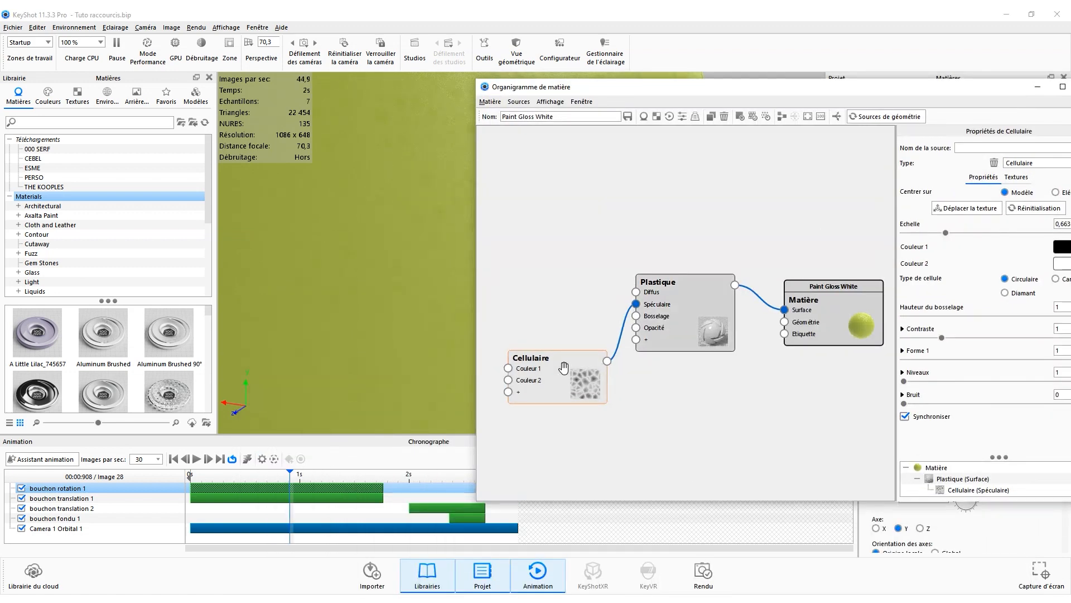
pyautogui.press('c')
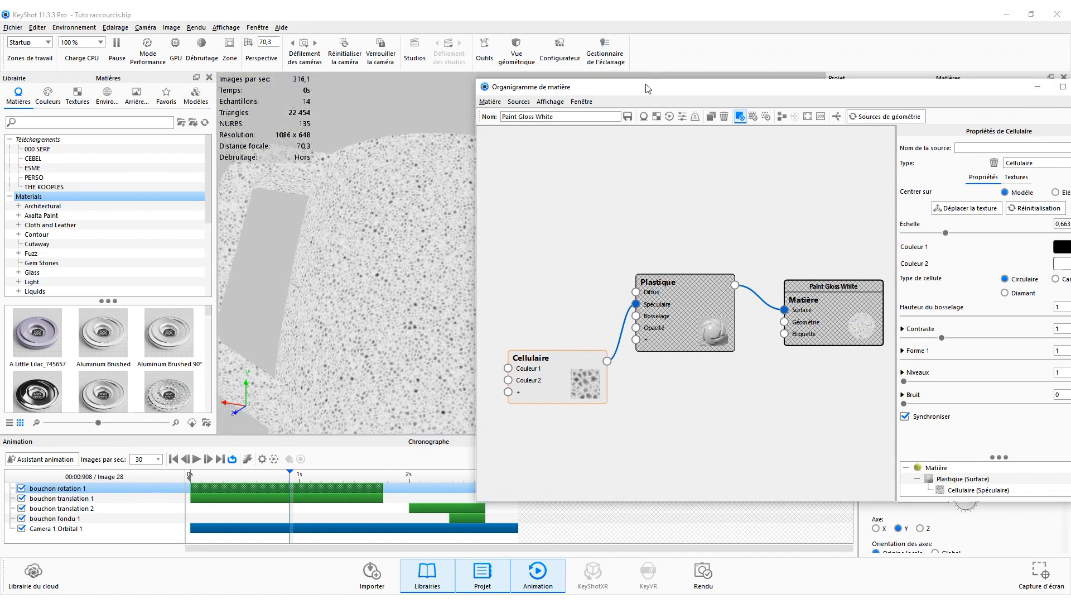
pyautogui.moveTo(647, 86); pyautogui.dragTo(399, 360)
pyautogui.moveTo(355, 290); pyautogui.dragTo(340, 270)
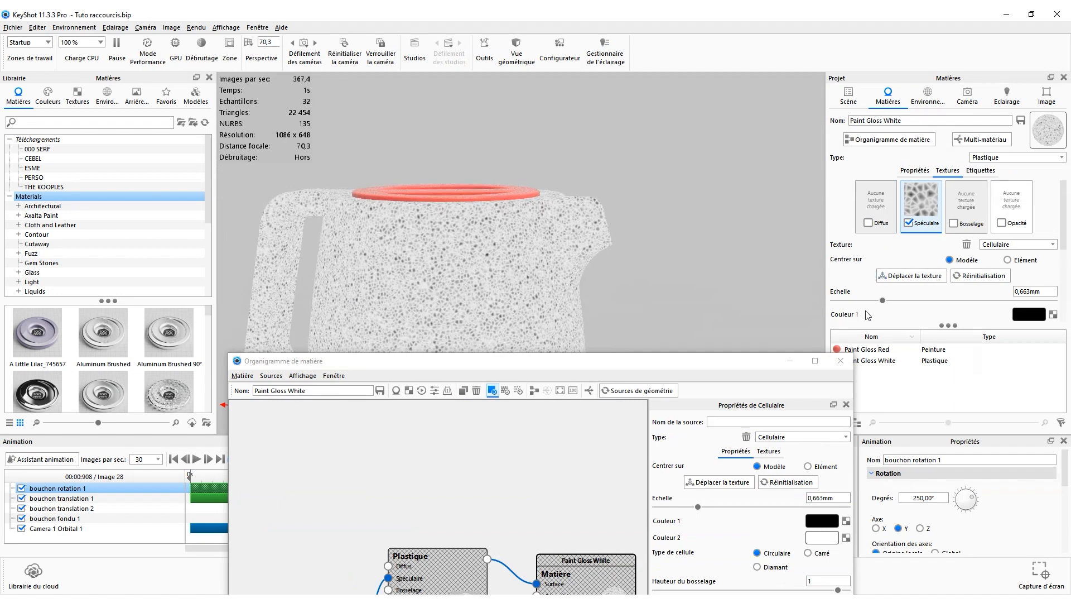
# Set the scale of the Cellulaire specular texture to 10 mm.
pyautogui.moveTo(883, 301); pyautogui.dragTo(1054, 301)
pyautogui.press('Tab')
pyautogui.write('10')
pyautogui.press('Return')
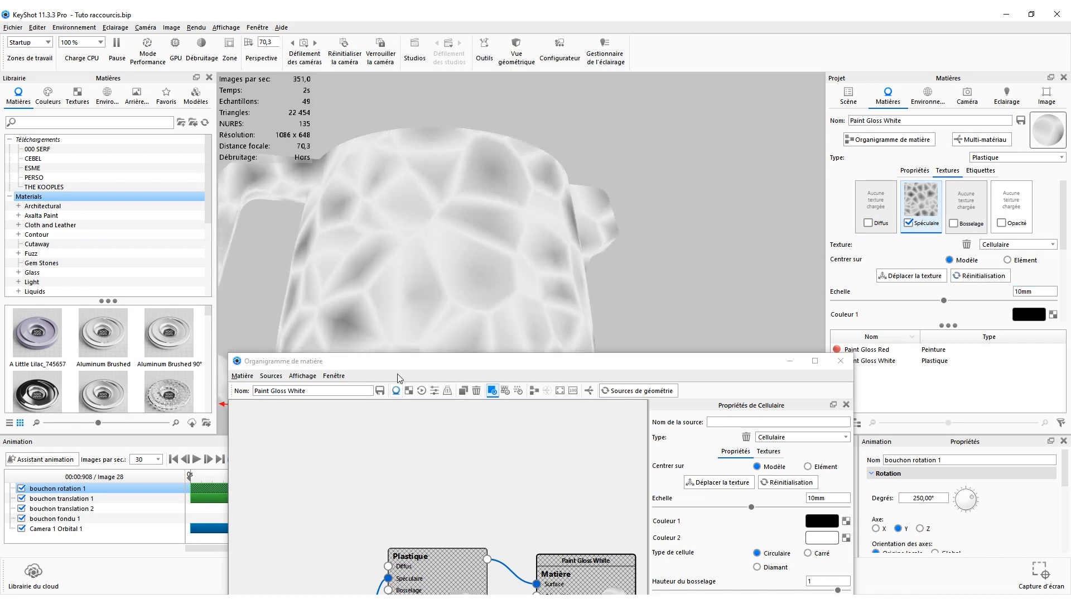
# Turn off the Cellulaire node's colour preview and inspect the specular texture on the carafe body.
pyautogui.moveTo(414, 362); pyautogui.dragTo(568, 281)
pyautogui.press('c')
pyautogui.moveTo(488, 282); pyautogui.dragTo(602, 325)
pyautogui.scroll(-3, 525, 223)
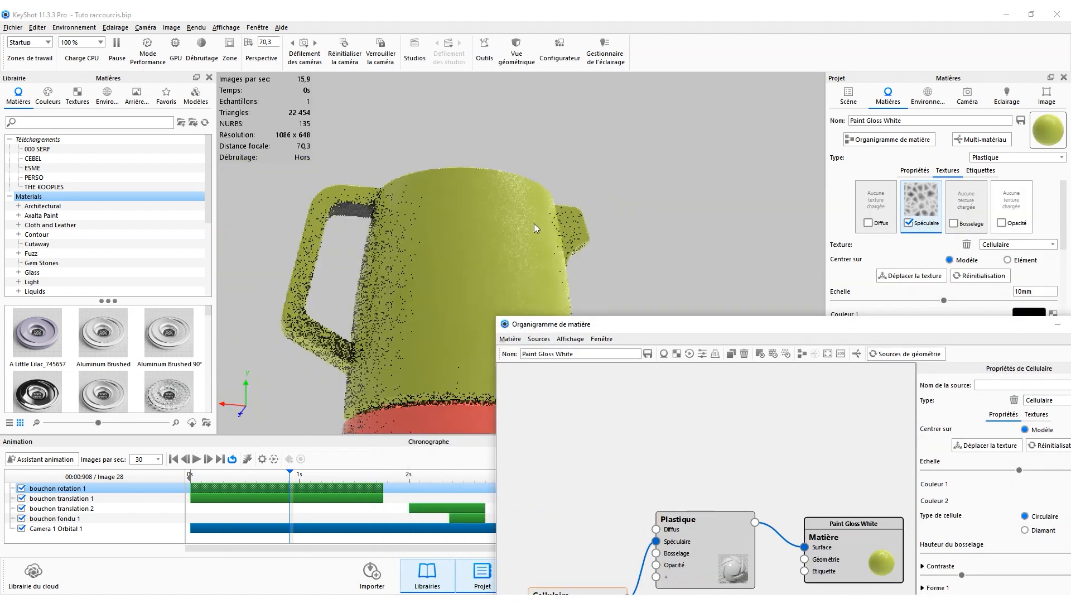
pyautogui.scroll(5, 534, 224)
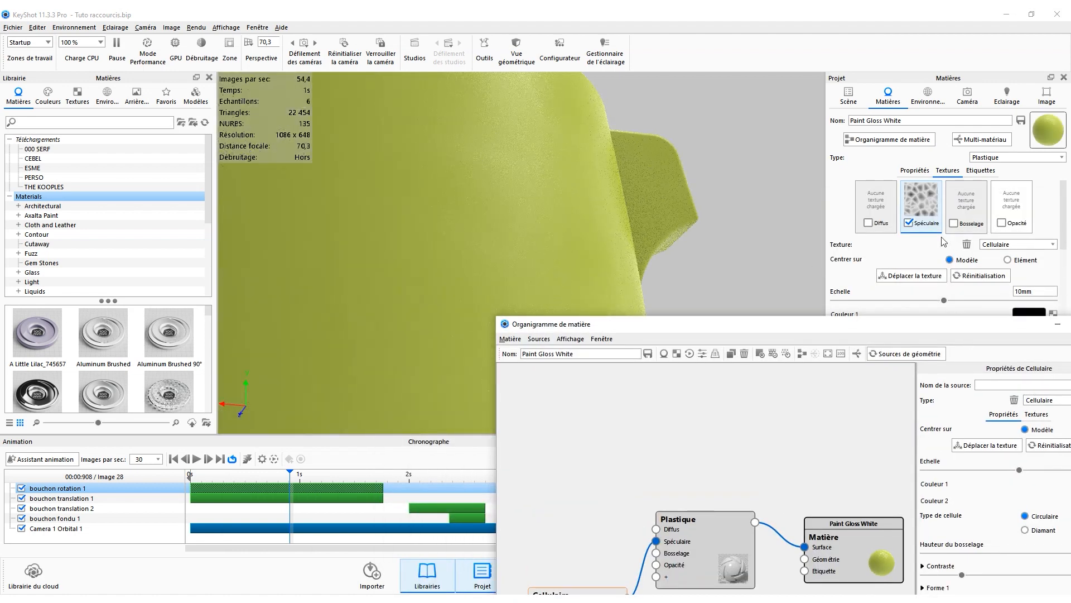
# Set the Cellulaire texture's scale to 0.92 mm and toggle the node's colour preview.
pyautogui.moveTo(944, 300); pyautogui.dragTo(618, 149)
pyautogui.press('c')
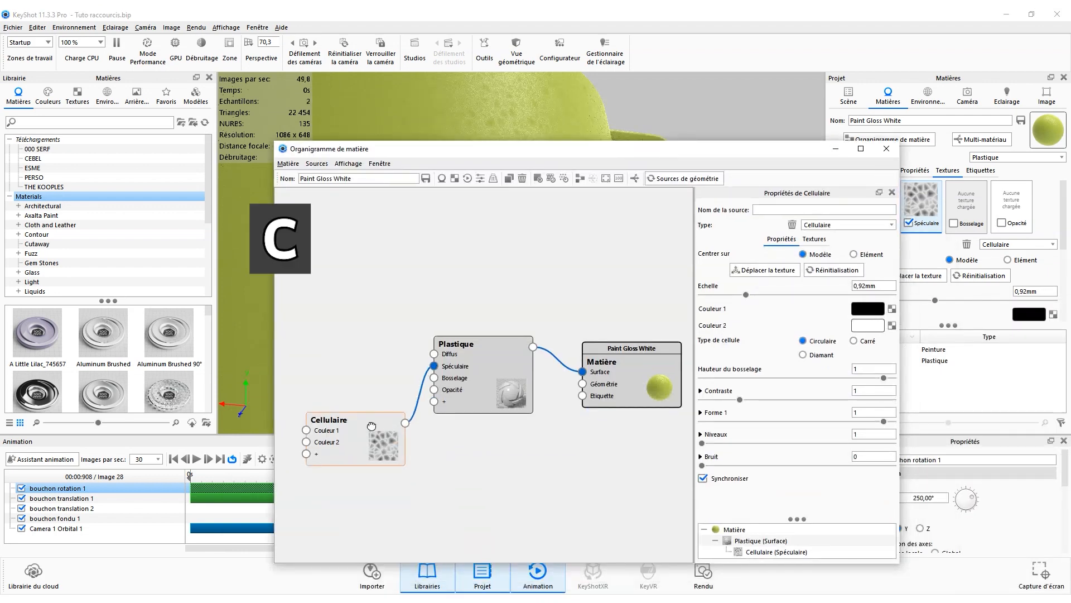
# Toggle the Cellulaire node's colour preview, close the material graph and frame the carafe body in the view.
pyautogui.press('c')
pyautogui.press('c')
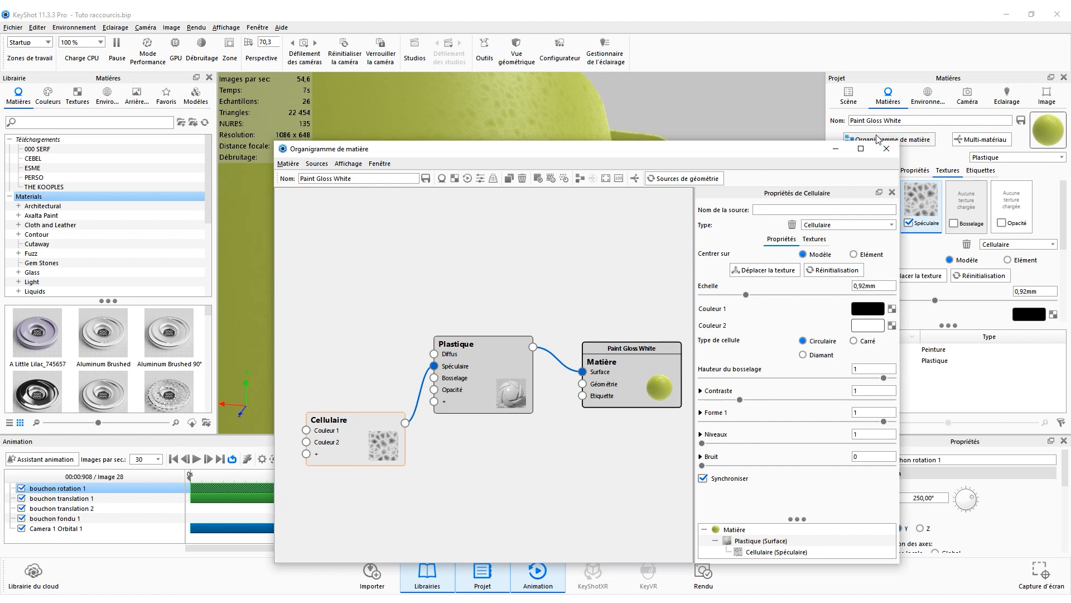
pyautogui.click(883, 151)
pyautogui.scroll(-5, 750, 234)
pyautogui.moveTo(625, 332); pyautogui.dragTo(694, 264, button='middle')
pyautogui.moveTo(694, 265); pyautogui.dragTo(632, 253)
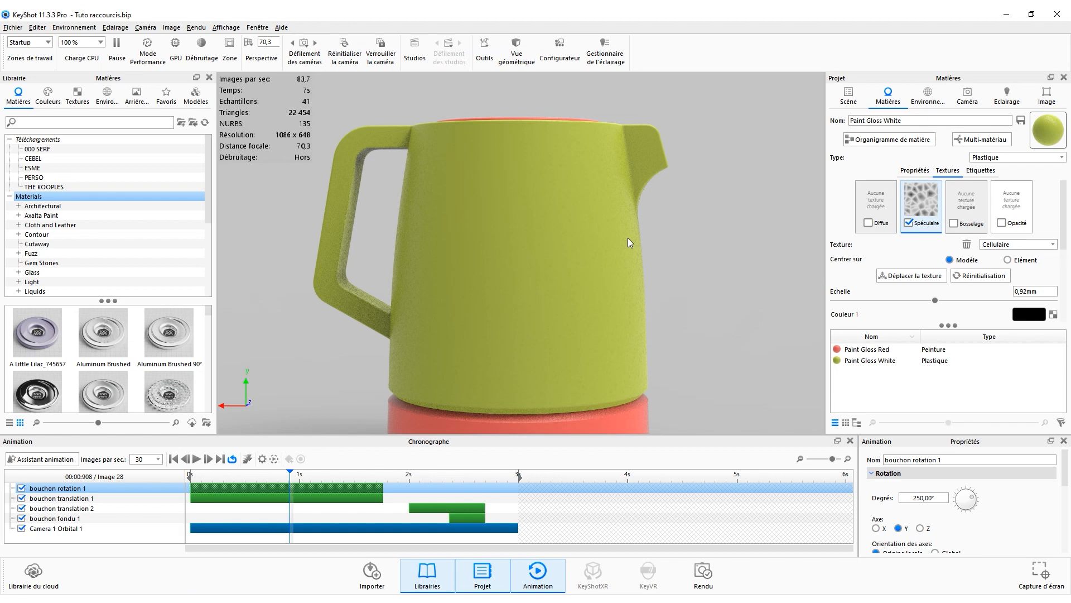
# Open the keyboard shortcuts list, review it and move its window clear of the carafe.
pyautogui.press('k')
pyautogui.moveTo(798, 64); pyautogui.dragTo(715, 26)
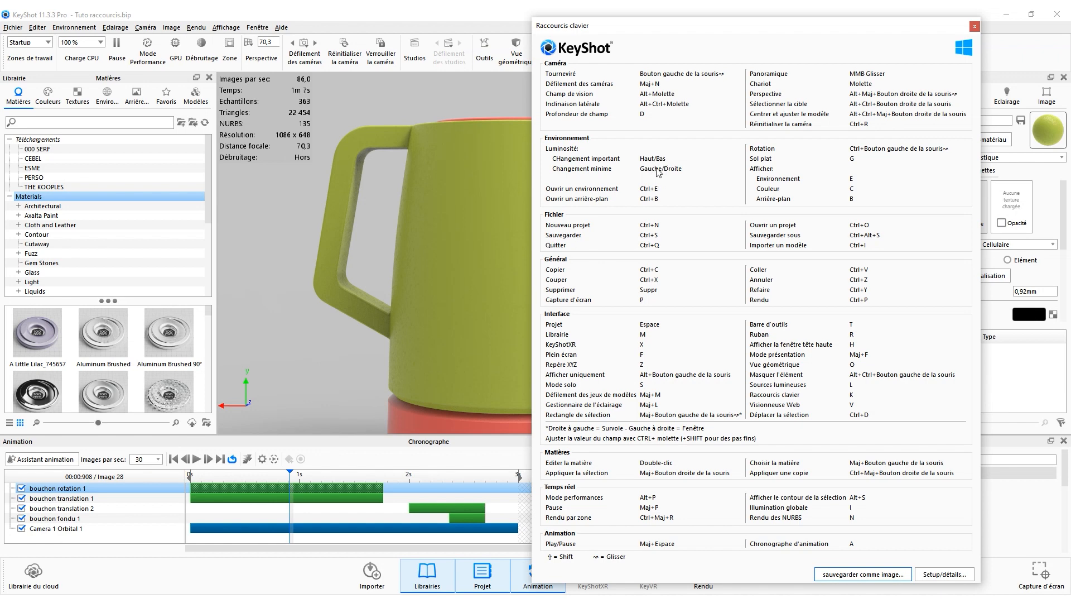
pyautogui.moveTo(913, 25); pyautogui.dragTo(970, 281)
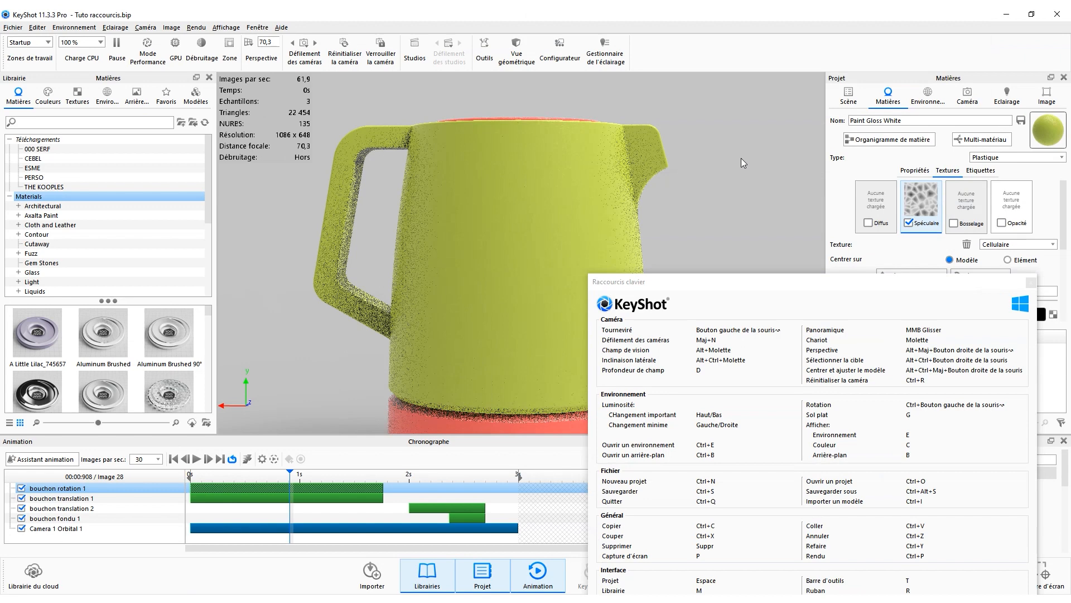
# Raise the environment brightness by two large increments and show the environment settings unobstructed by the shortcuts list.
pyautogui.press('Up')
pyautogui.press('Up')
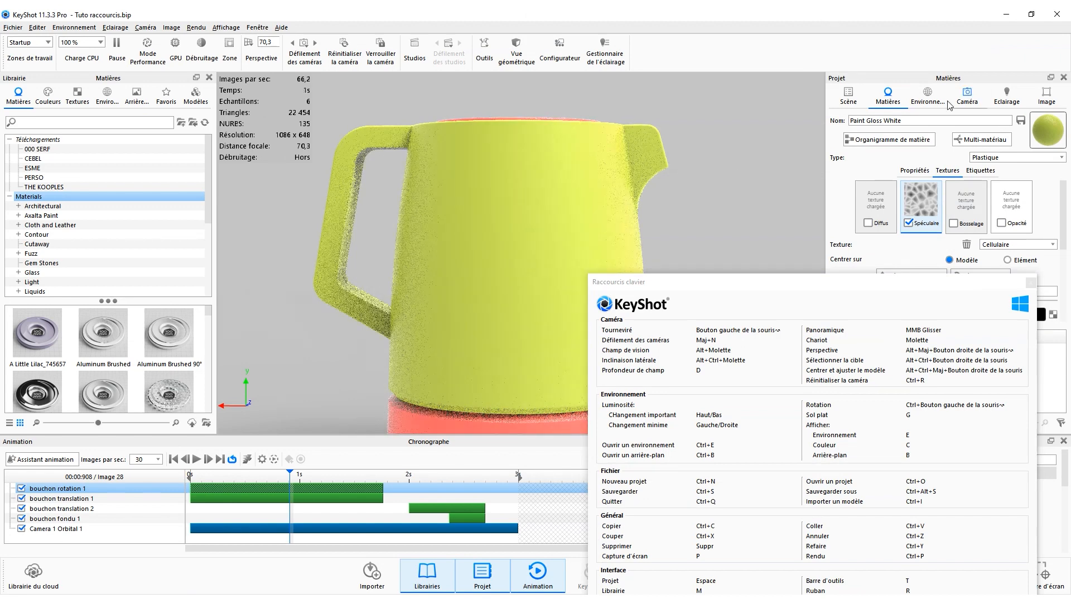
pyautogui.press('e')
pyautogui.moveTo(869, 284); pyautogui.dragTo(375, 402)
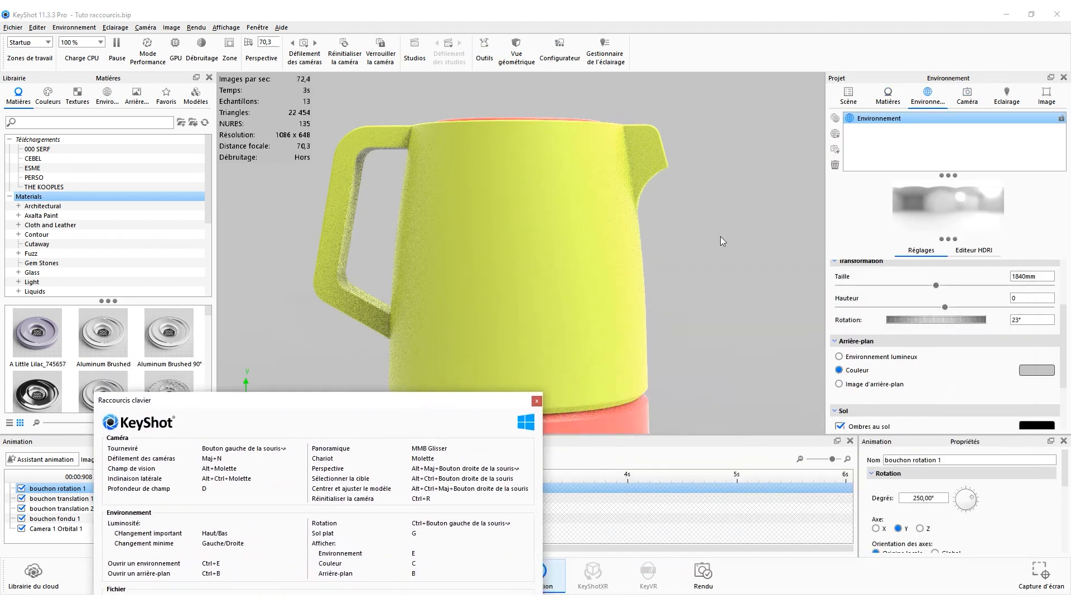
# Vary the environment brightness in large increments, lowering it twice and raising it to 3.9.
pyautogui.scroll(3, 942, 274)
pyautogui.press('Down')
pyautogui.press('Down')
pyautogui.press('Up')
pyautogui.press('Up')
pyautogui.press('Up')
pyautogui.press('Up')
pyautogui.press('Up')
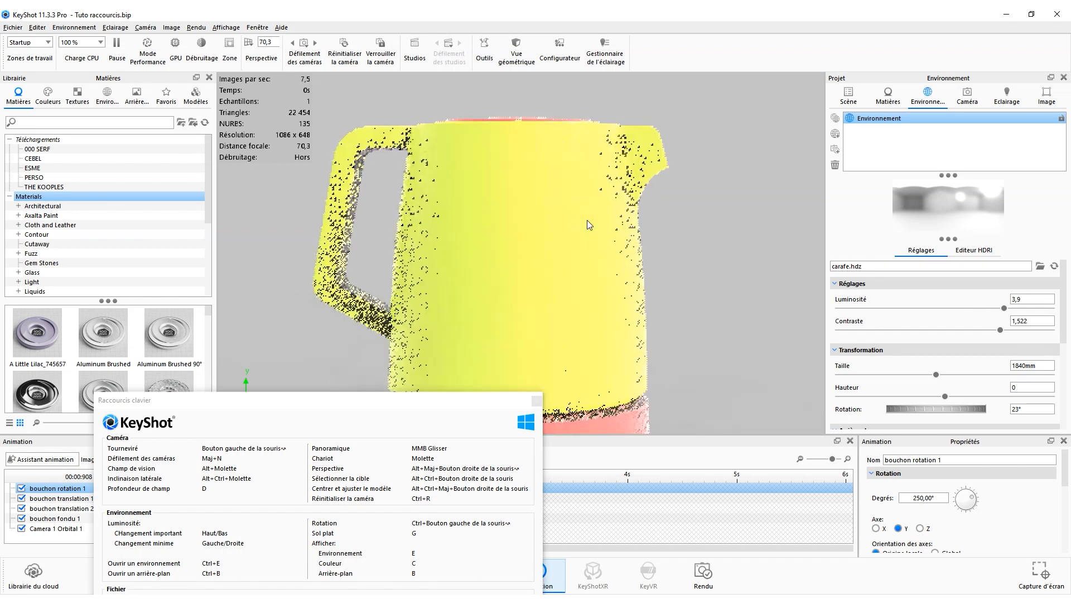
# Lower the environment brightness in large increments to 1.13.
pyautogui.press('Down')
pyautogui.press('Down')
pyautogui.press('Down')
pyautogui.press('Down')
pyautogui.press('Down')
pyautogui.press('Down')
pyautogui.press('Down')
pyautogui.press('Down')
pyautogui.press('Down')
pyautogui.press('Down')
pyautogui.press('Up')
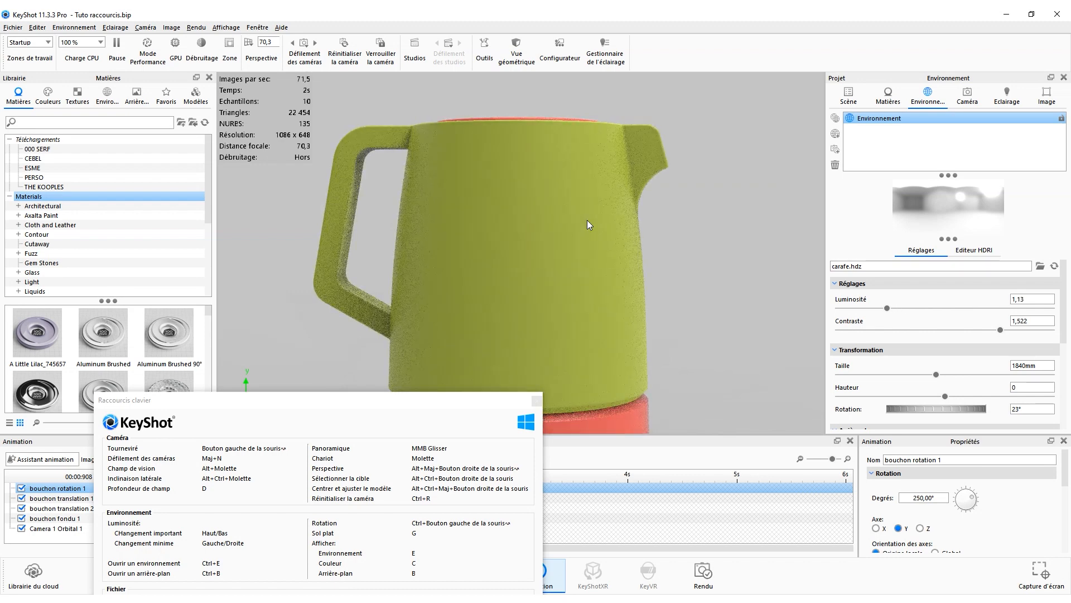
# Bring the keyboard shortcuts window back over the scene so the entire list can be read.
pyautogui.moveTo(396, 409); pyautogui.dragTo(777, 130)
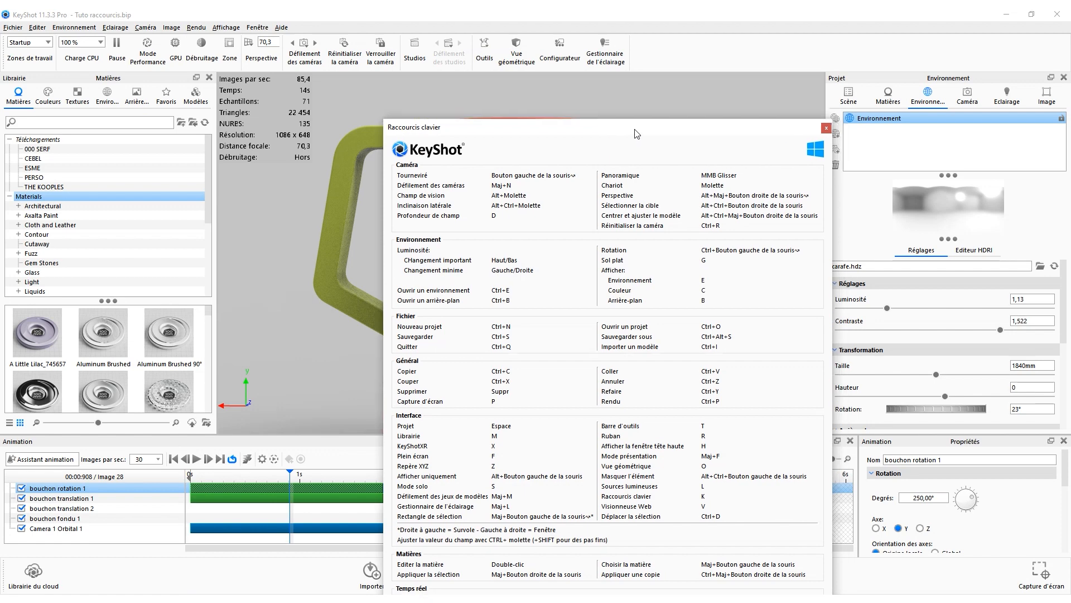
pyautogui.moveTo(642, 143); pyautogui.dragTo(574, 39)
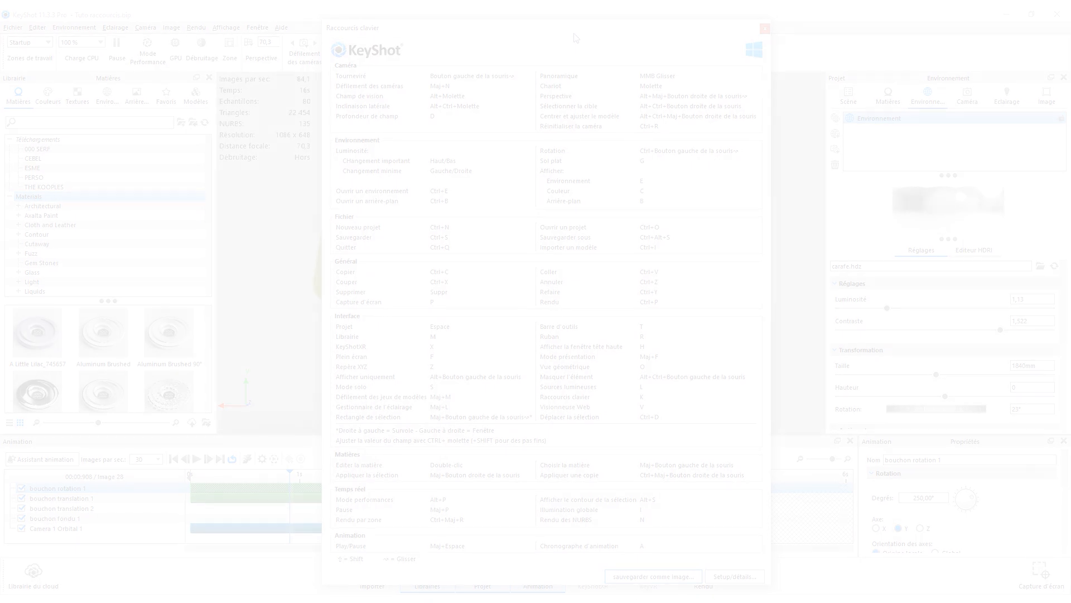